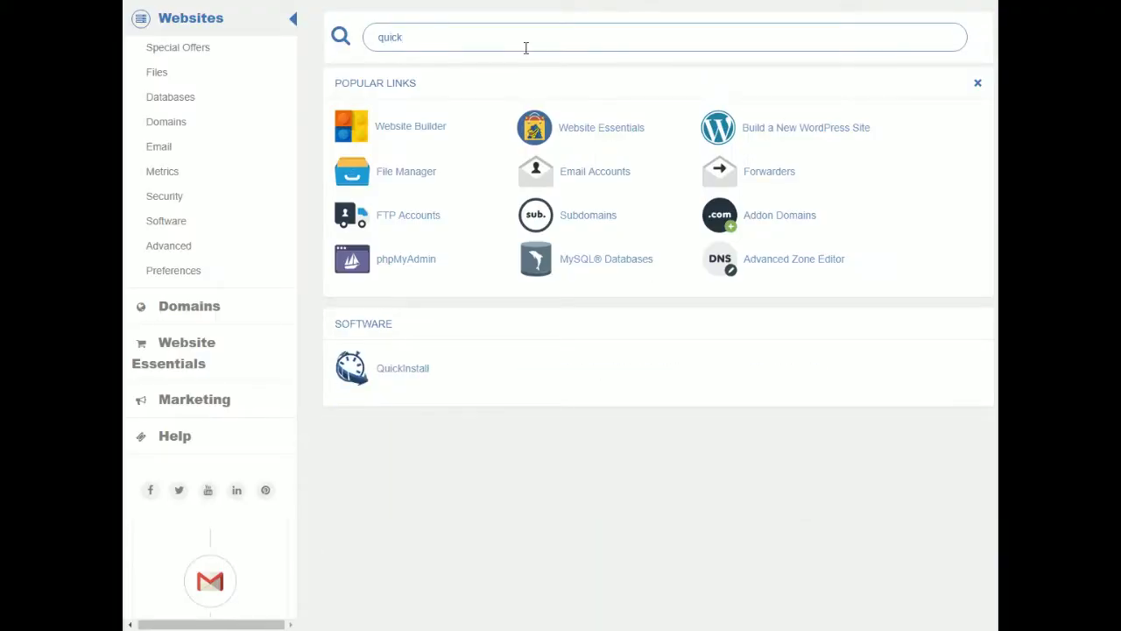
Step: Open QuickInstall from the Software section of HostGator cPanel
left_click(426, 372)
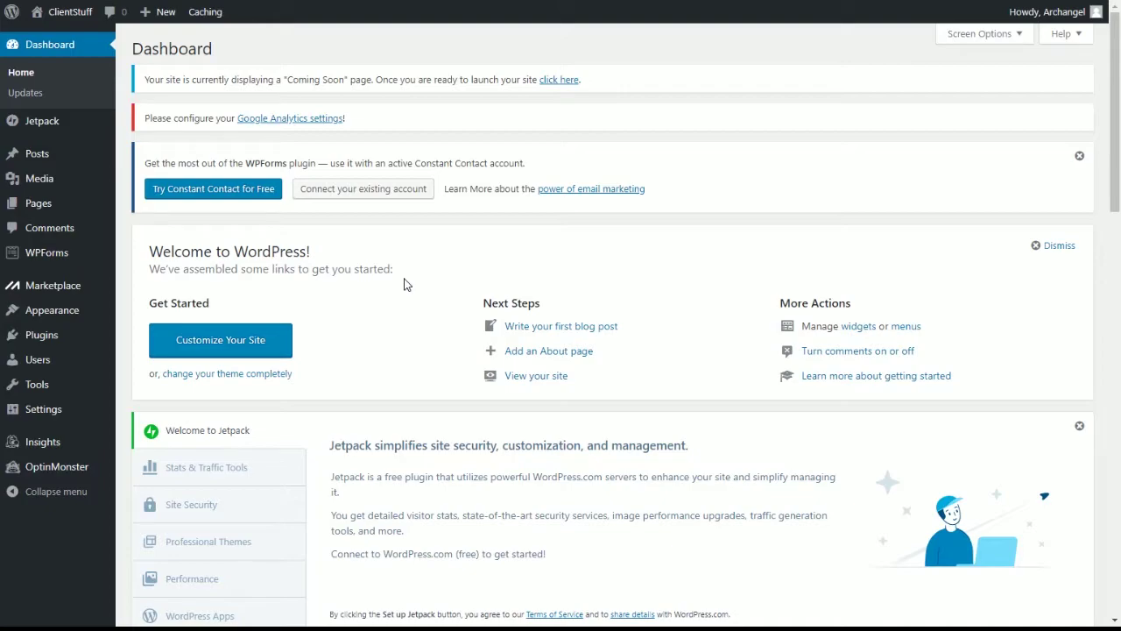
Step: Go to Plugins > Add New and dismiss the WPForms and OptinMonster notices
mouse_move(70, 341)
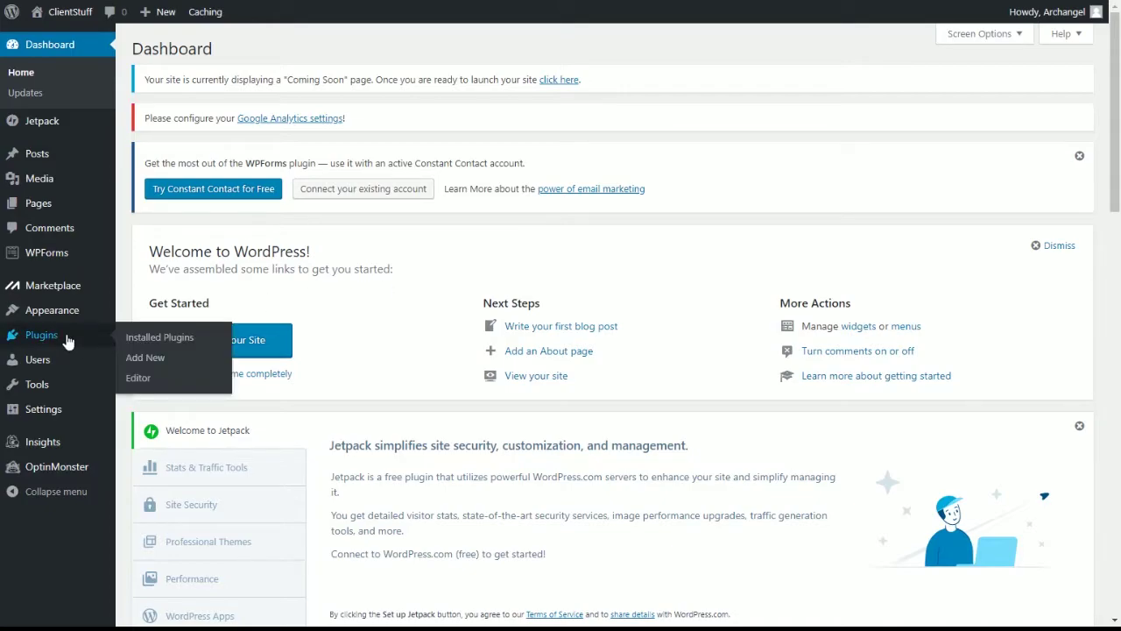
left_click(159, 361)
left_click(1079, 155)
left_click(1079, 156)
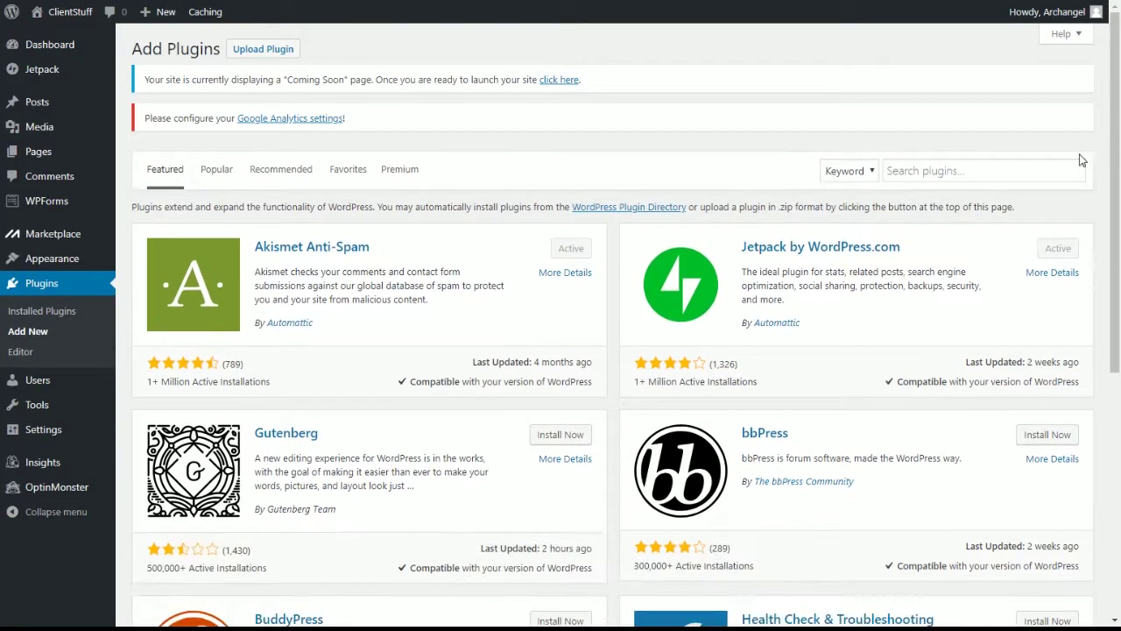
Step: Search the plugin directory for 'wordfence', then install and activate Wordfence Security
left_click(923, 168)
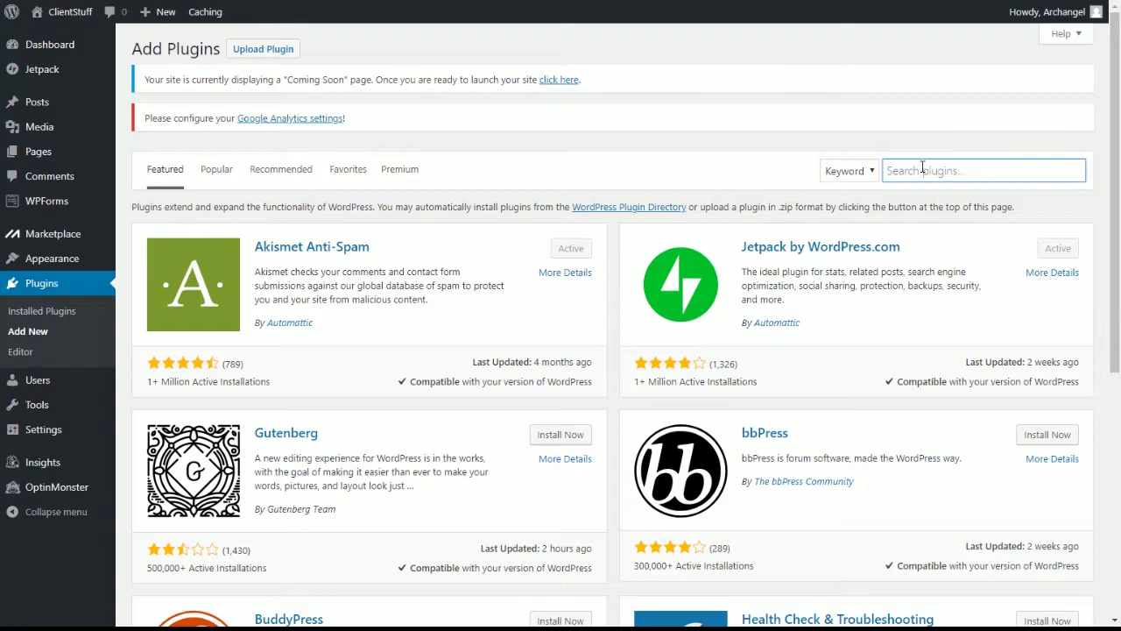
type("wordfence")
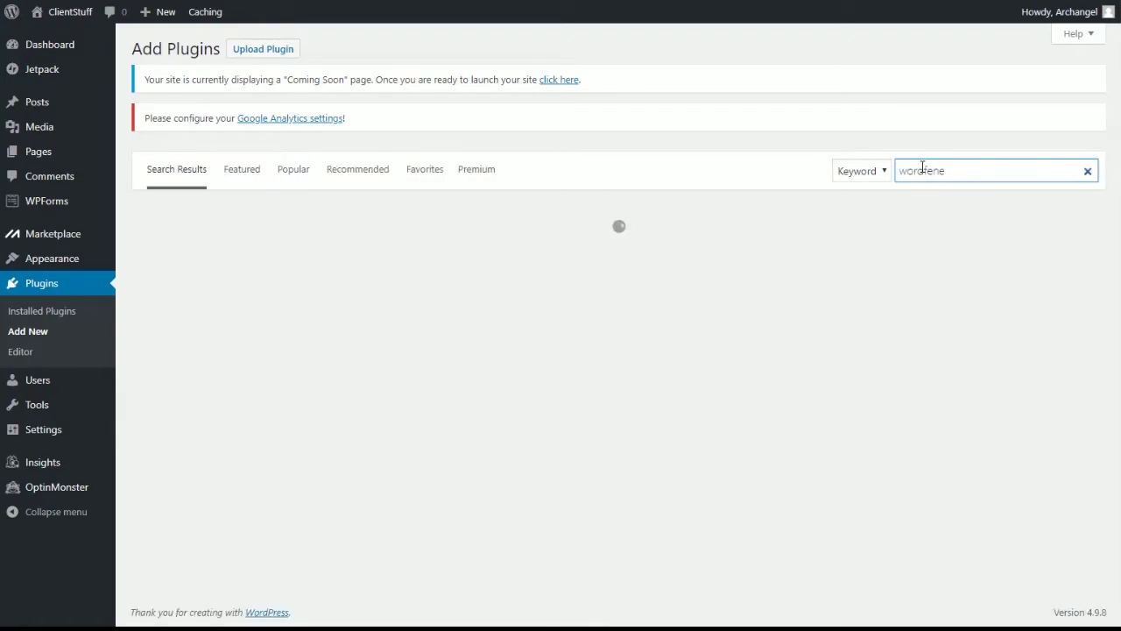
key("BackSpace")
type("ce")
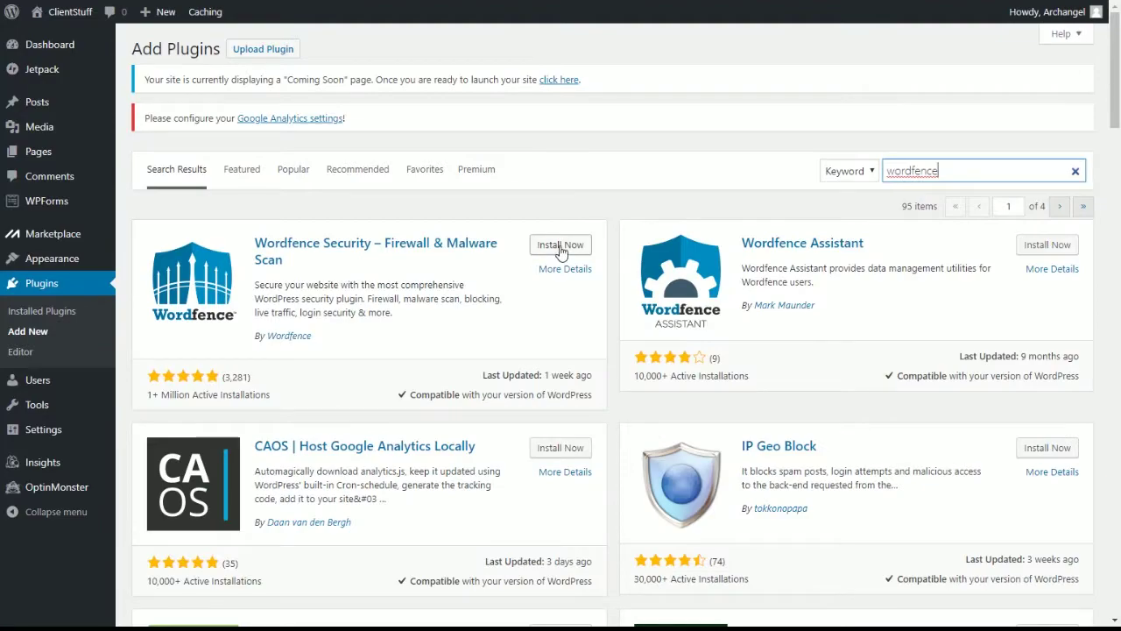
left_click(560, 245)
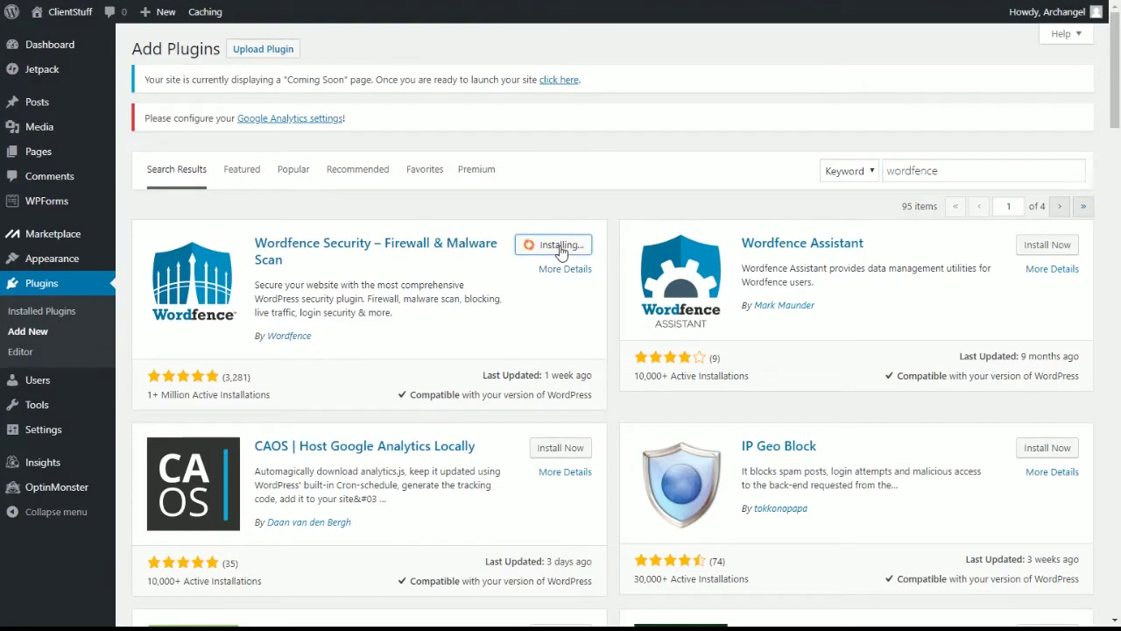
left_click(565, 246)
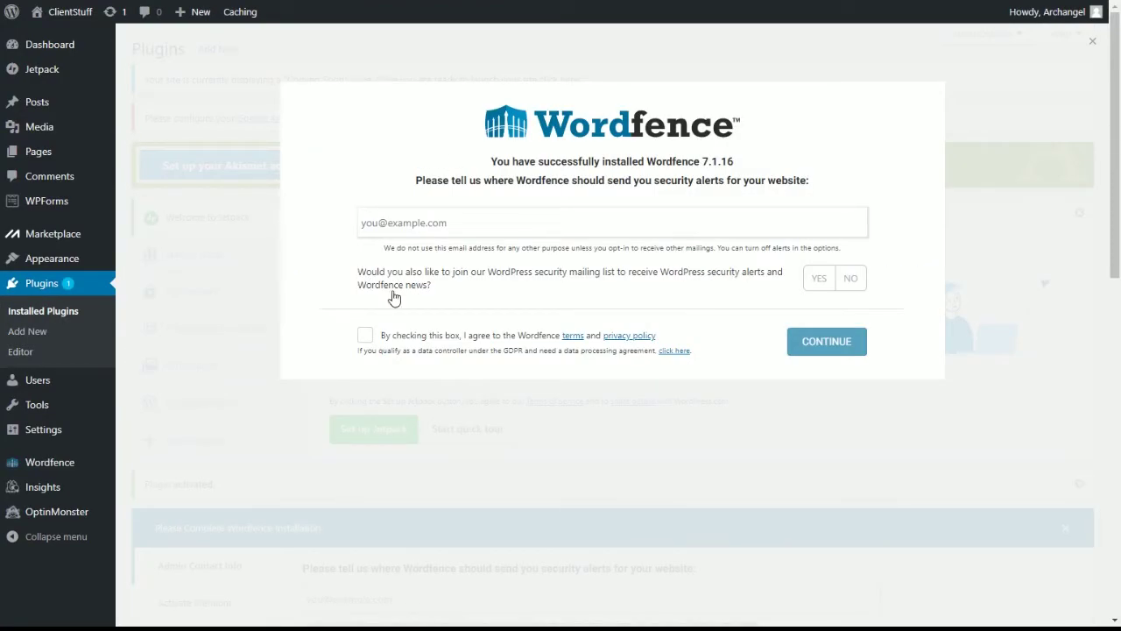
Step: Skip Wordfence's security-alert email step and decline the Premium license key with No Thanks
left_click(944, 413)
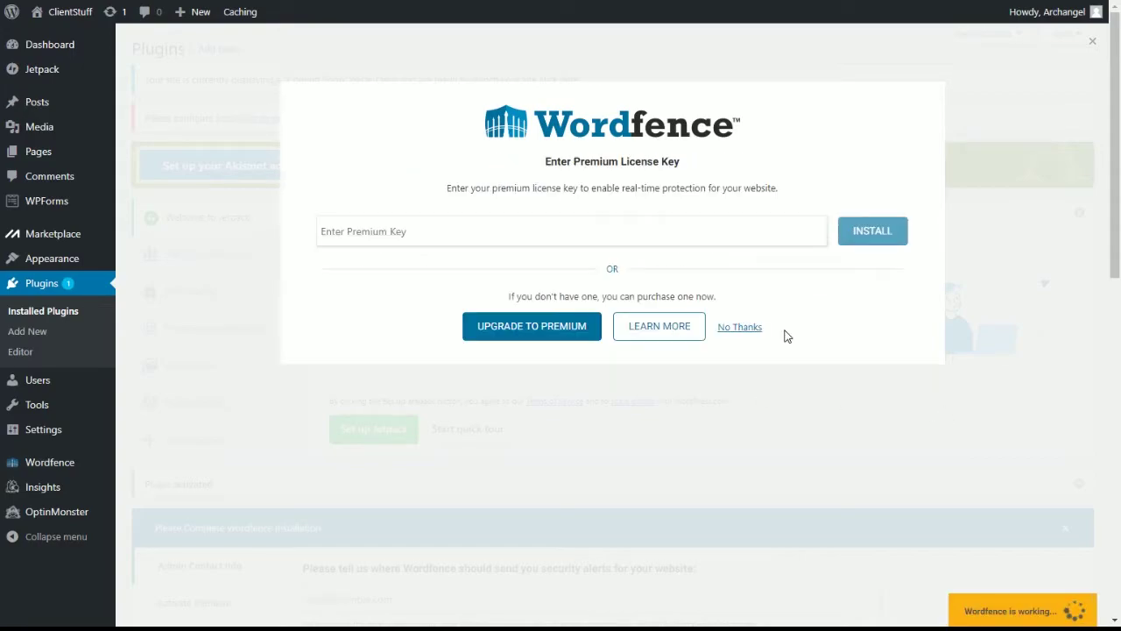
left_click(740, 329)
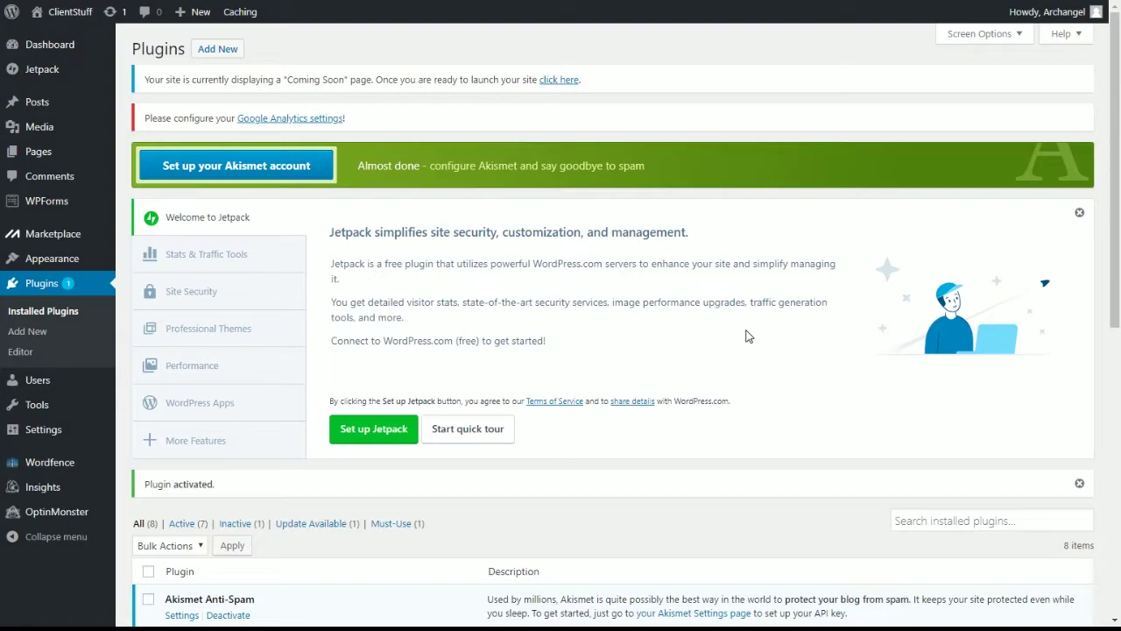
mouse_move(57, 75)
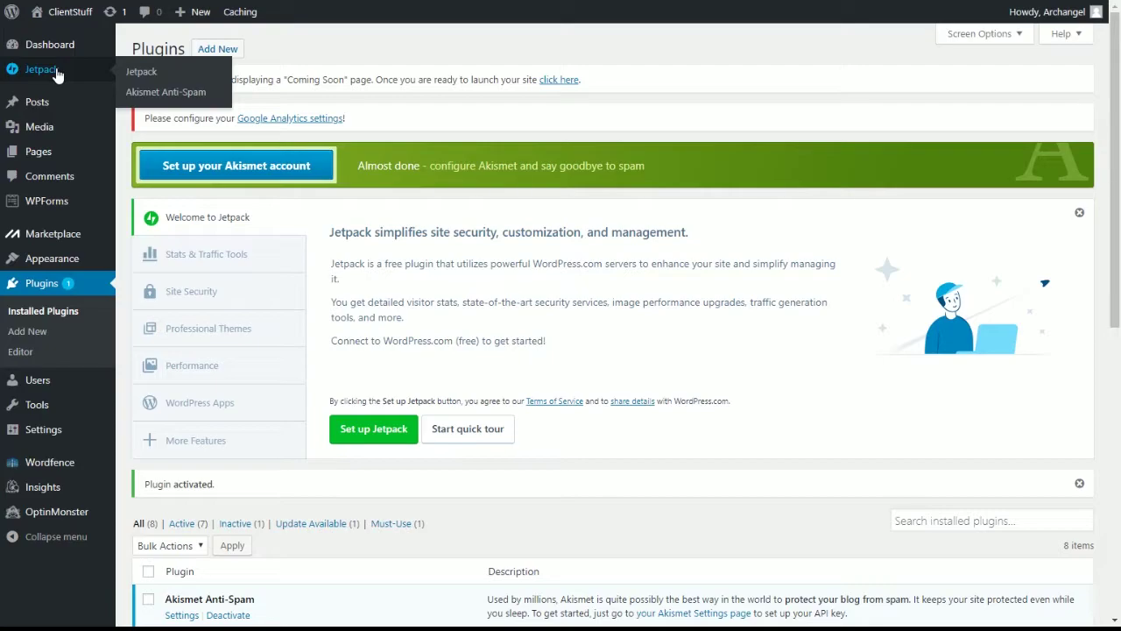
Step: Connect Jetpack to WordPress.com and choose Start with free on the plans page
left_click(57, 76)
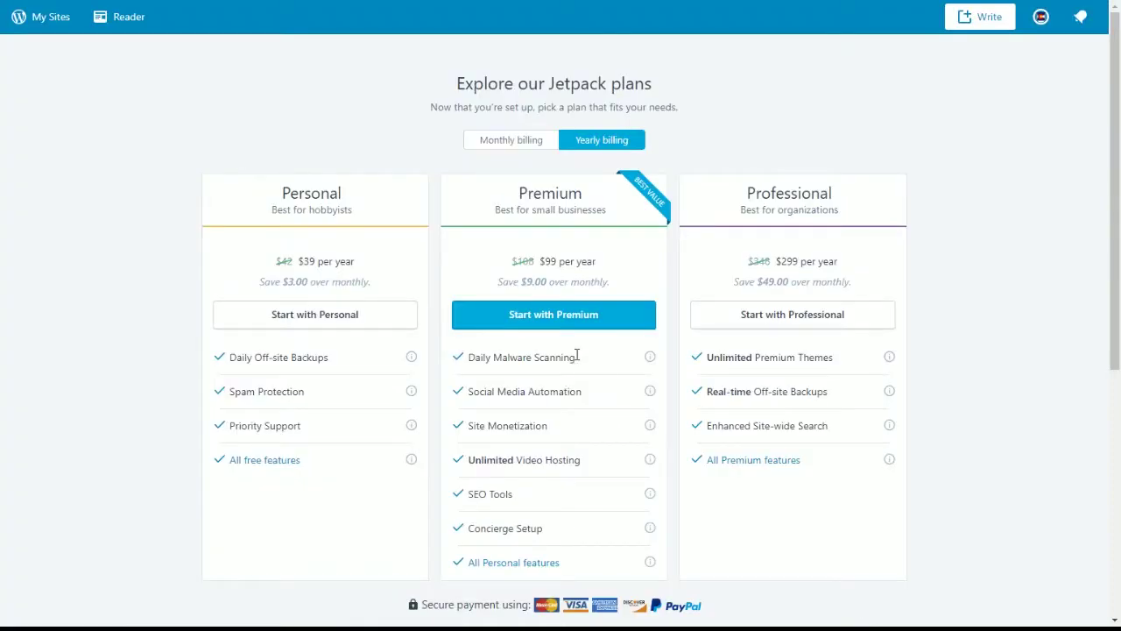
scroll(342, 317, "down", 2)
scroll(341, 317, "down", 1)
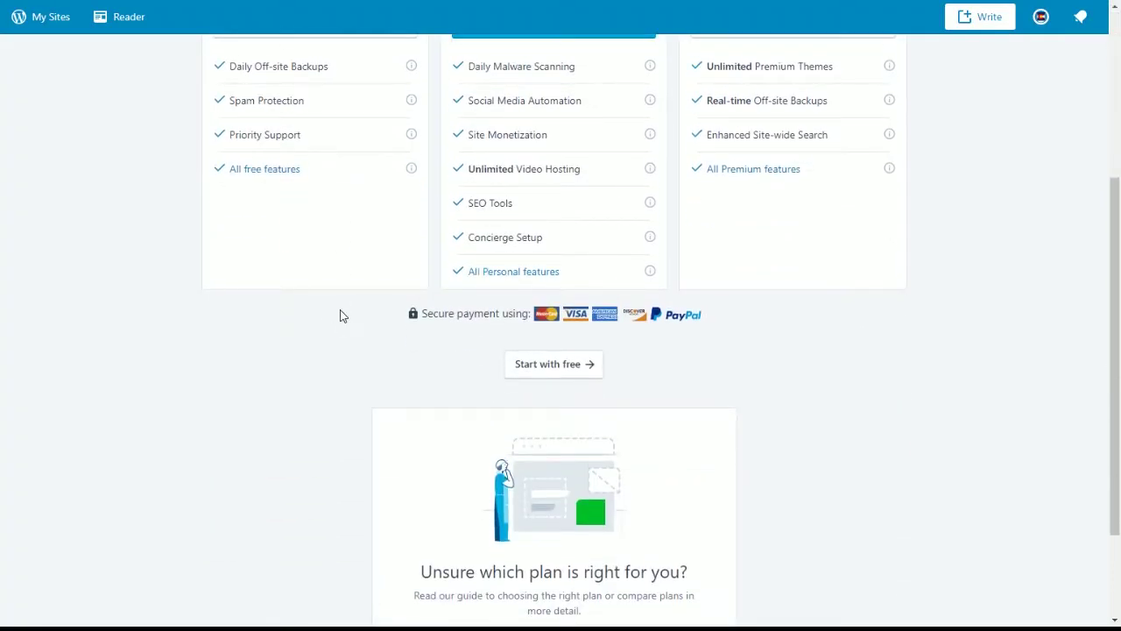
scroll(342, 317, "down", 1)
left_click(540, 298)
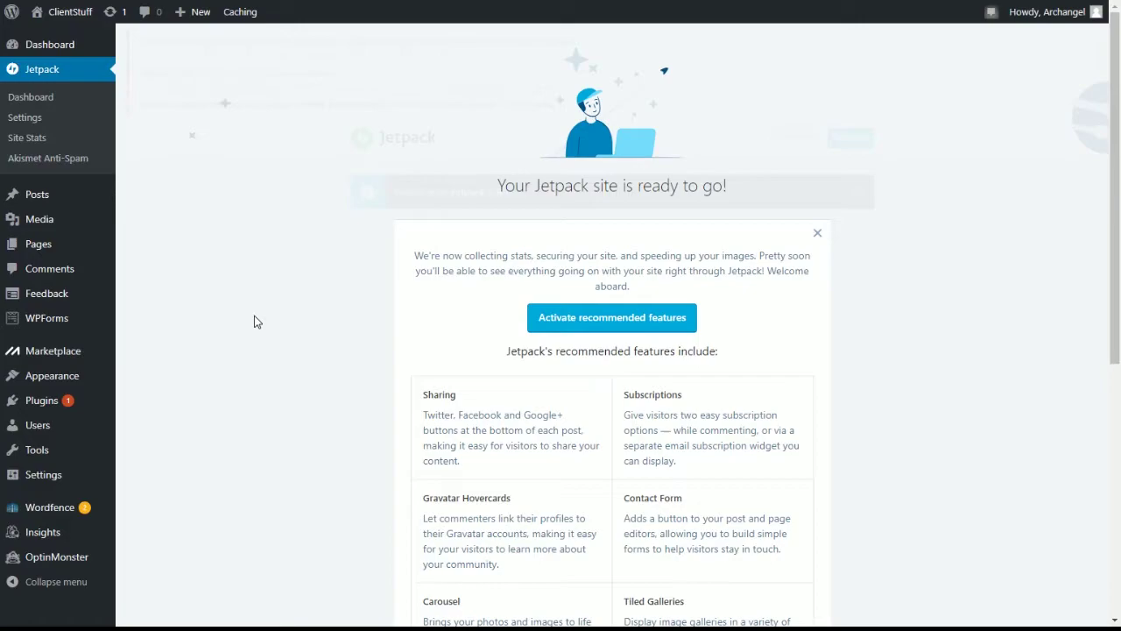
Step: Activate Jetpack's recommended features, briefly view a new post, then return to Jetpack
left_click(659, 324)
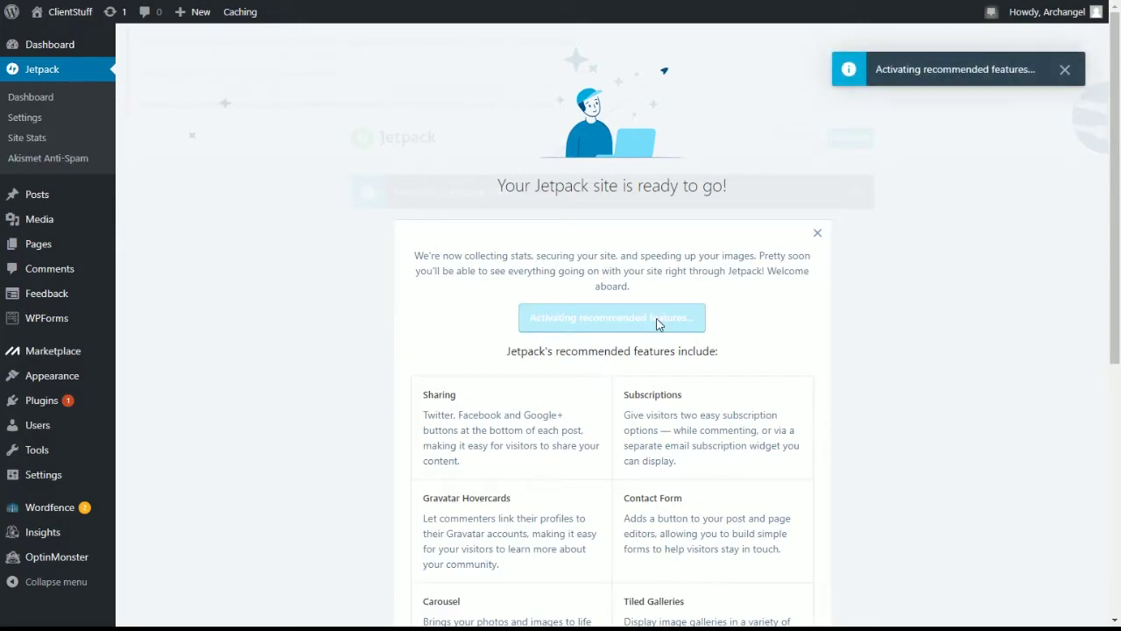
mouse_move(64, 205)
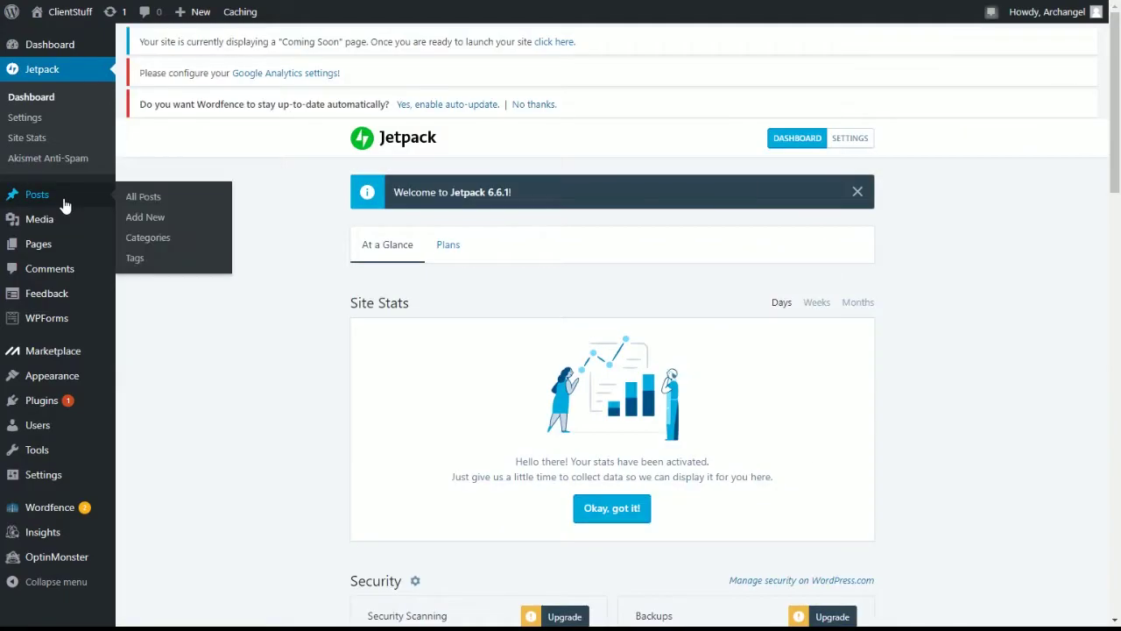
left_click(138, 219)
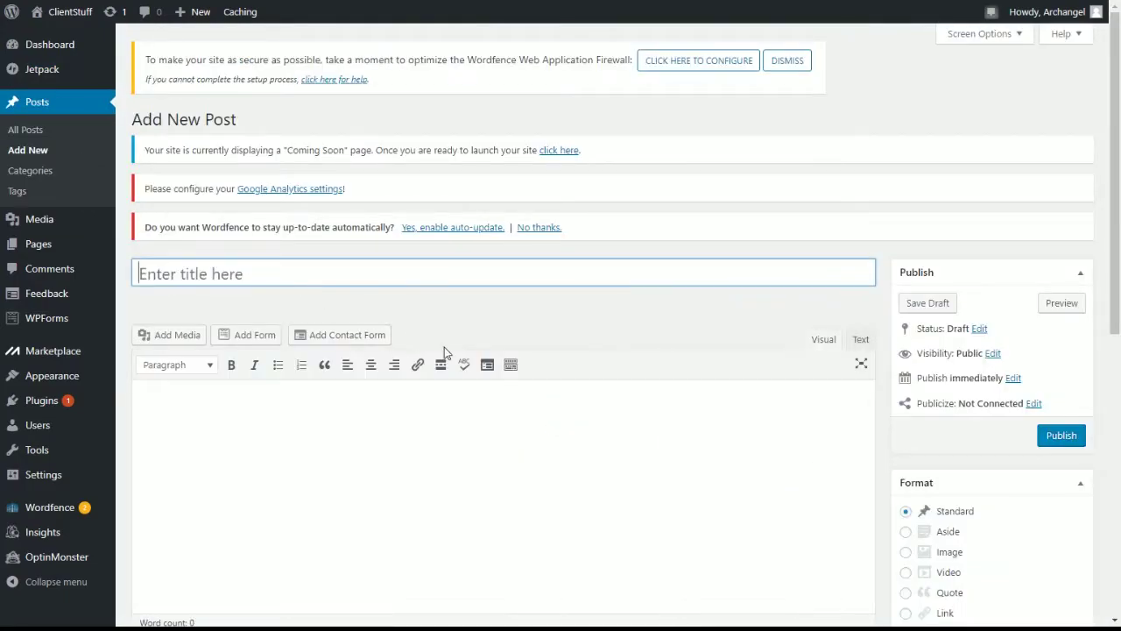
left_click(83, 74)
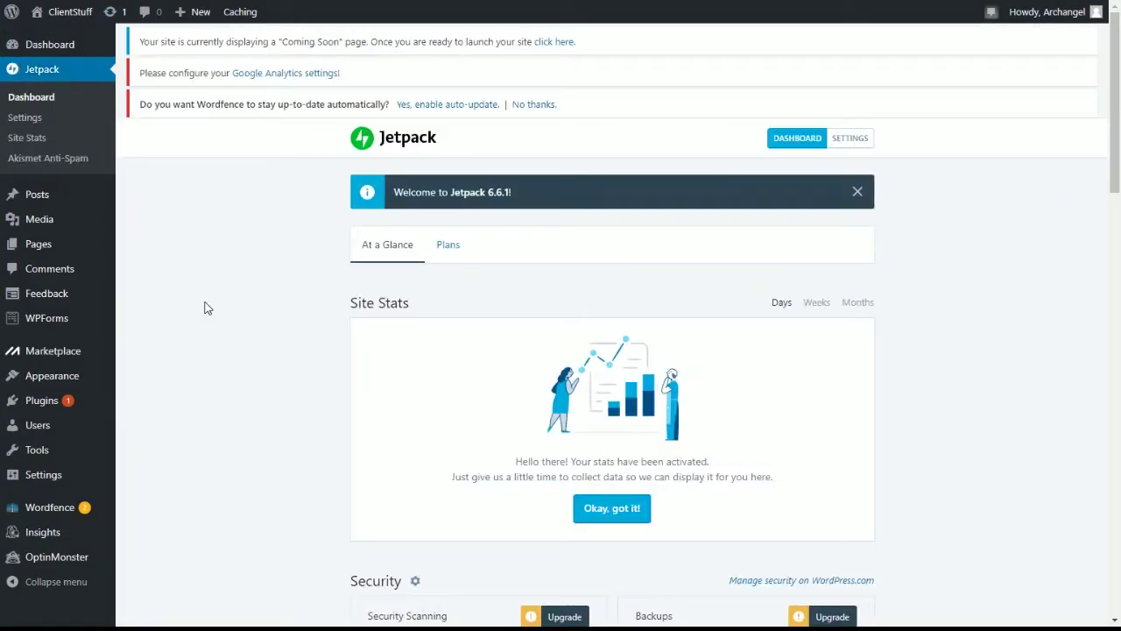
mouse_move(45, 407)
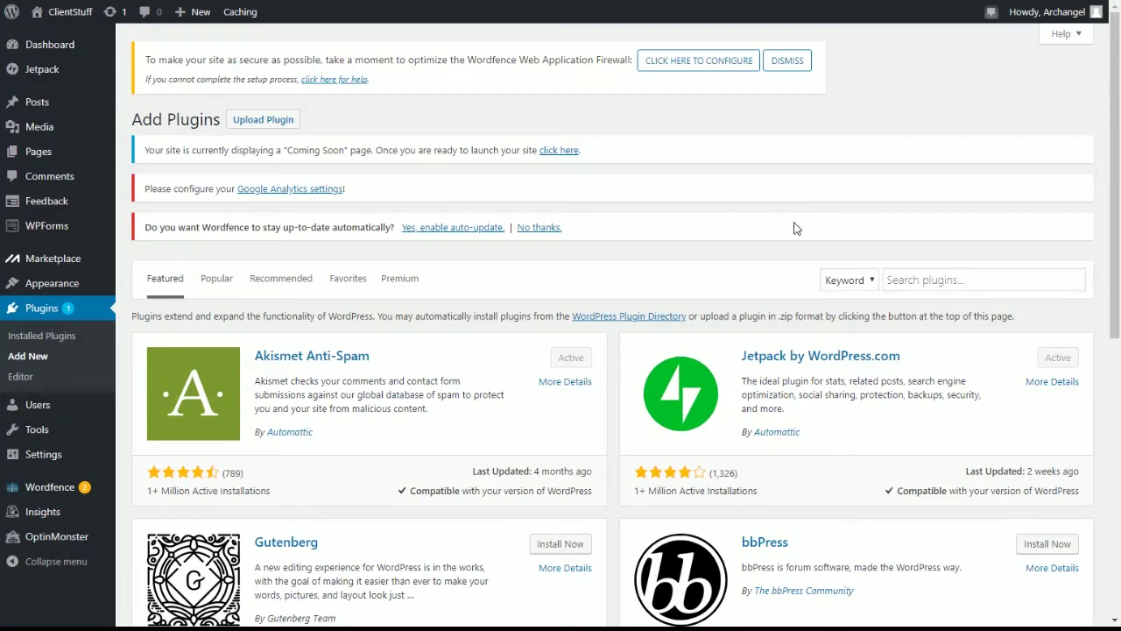
Step: Search for 'tinymce advanced', fixing the typo, then install and activate TinyMCE Advanced
left_click(941, 280)
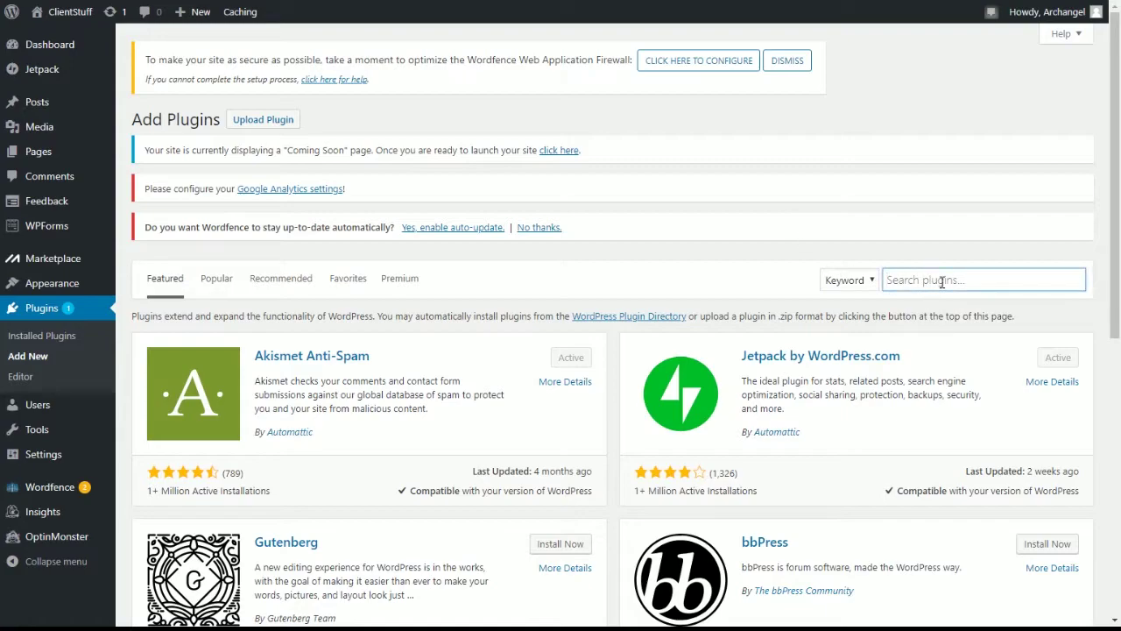
type("tincymce advanced")
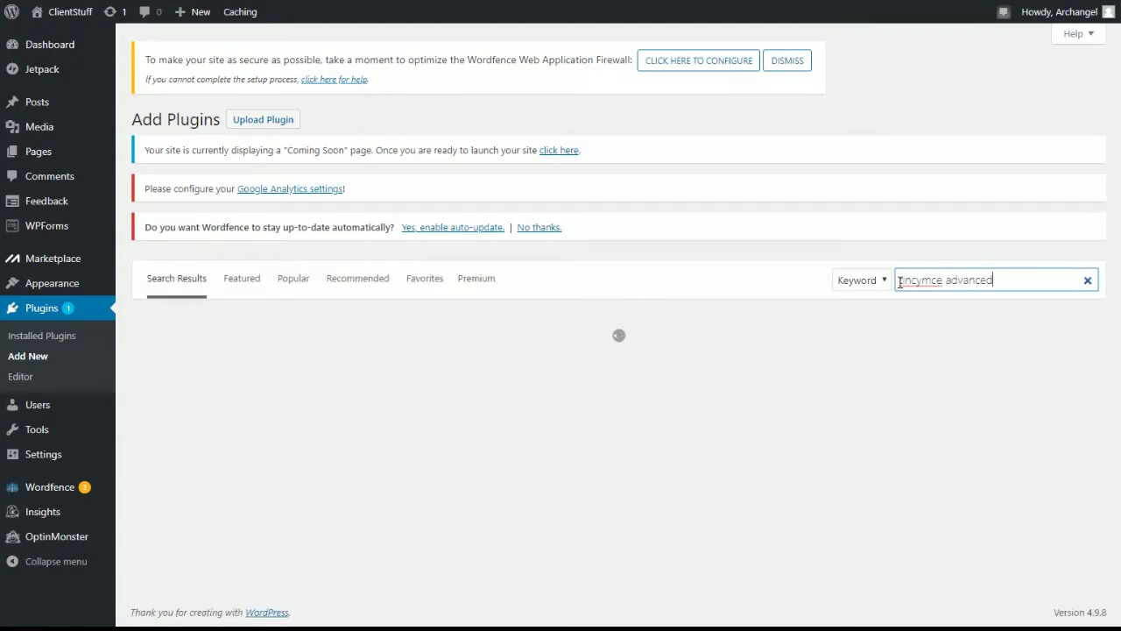
left_click_drag(911, 279, 917, 278)
key("BackSpace")
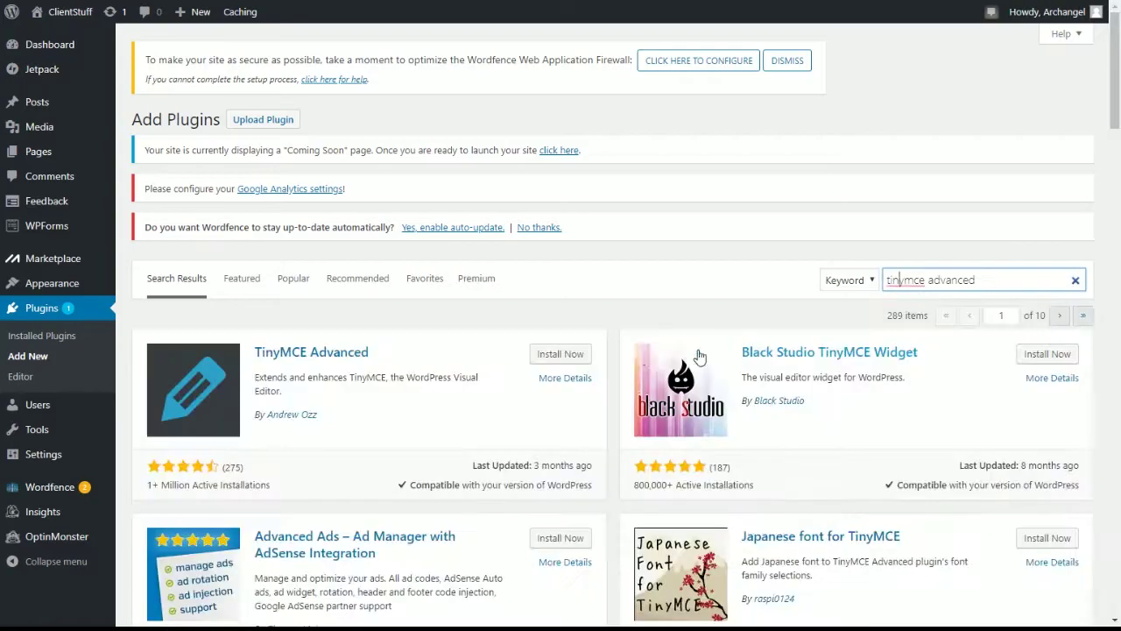
left_click(550, 354)
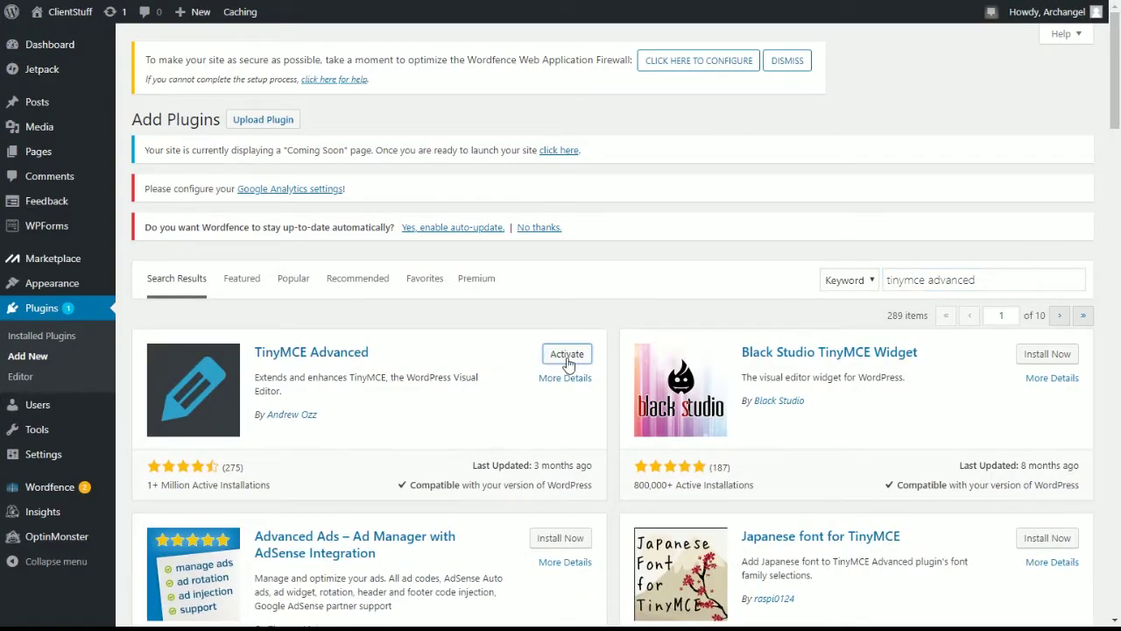
left_click(568, 360)
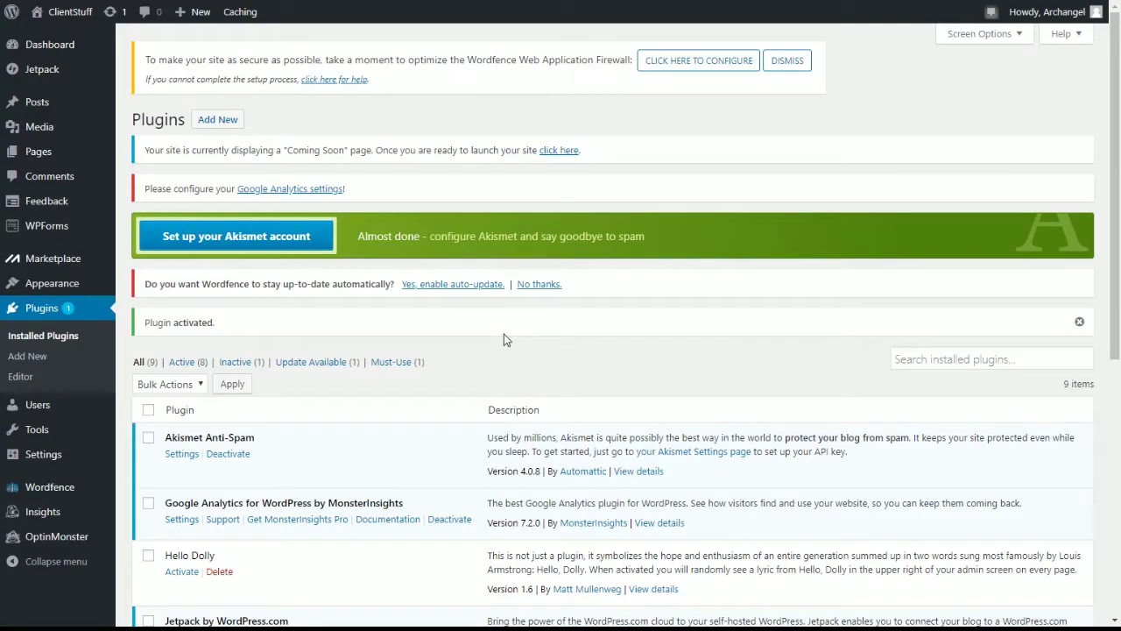
Step: Open Settings > TinyMCE Advanced and review its editor toolbar settings
mouse_move(72, 465)
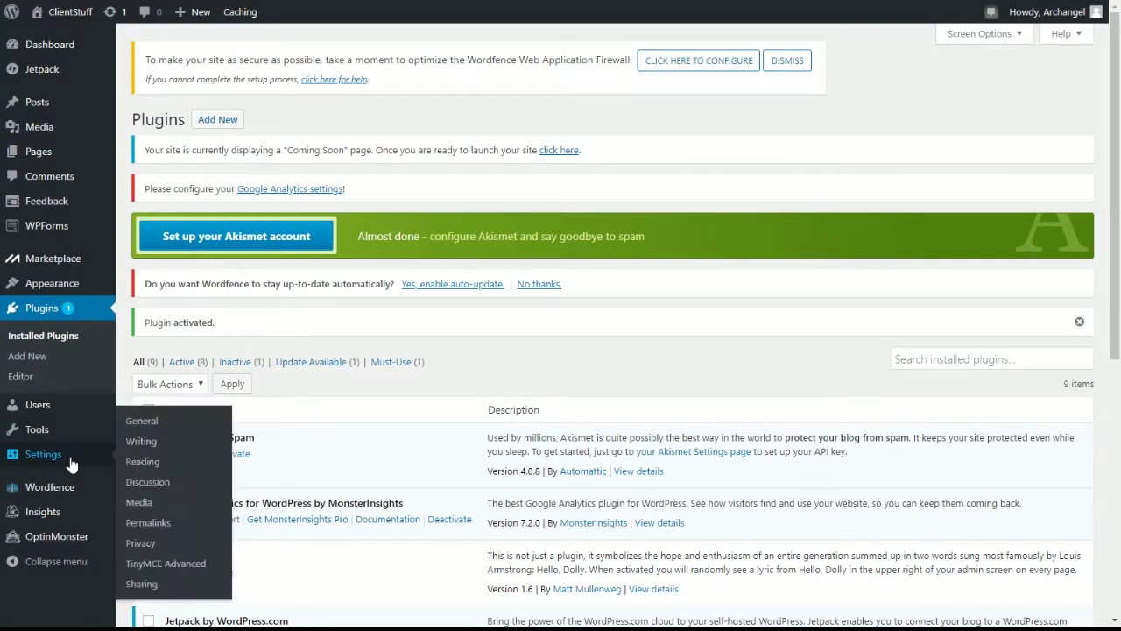
left_click(167, 563)
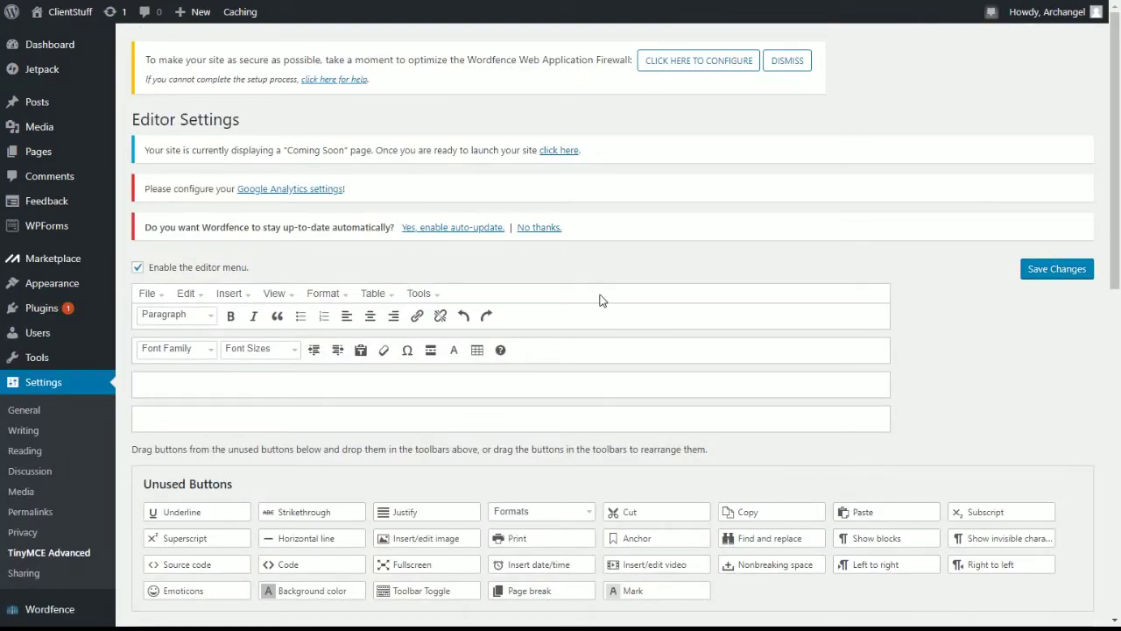
scroll(601, 300, "down", 3)
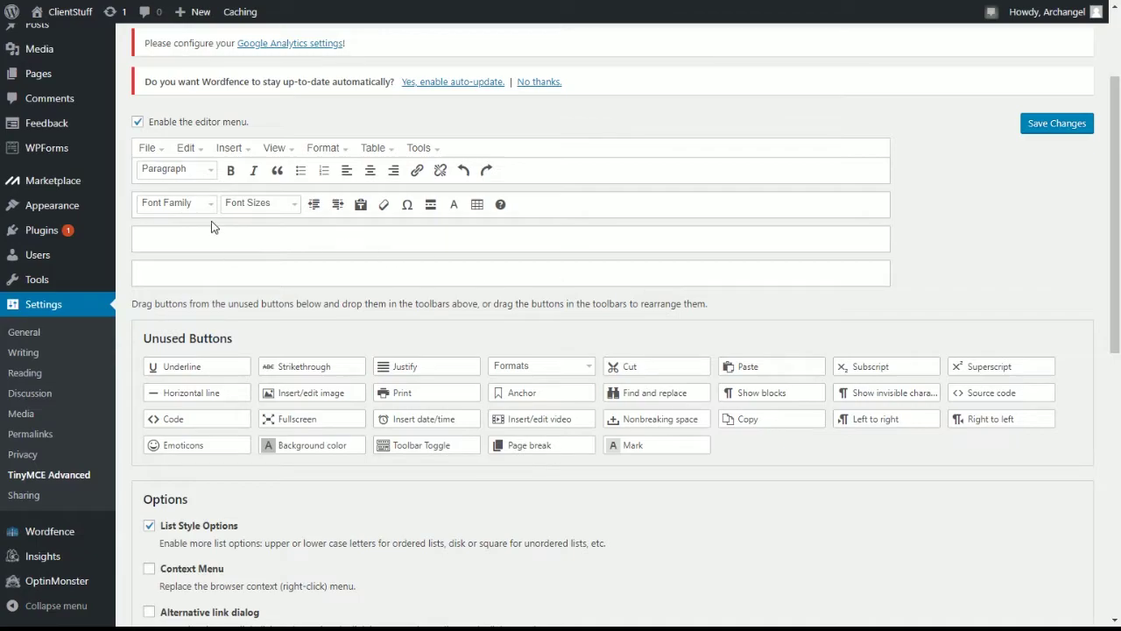
Step: Return to Plugins > Add New and start a new plugin directory search
mouse_move(48, 232)
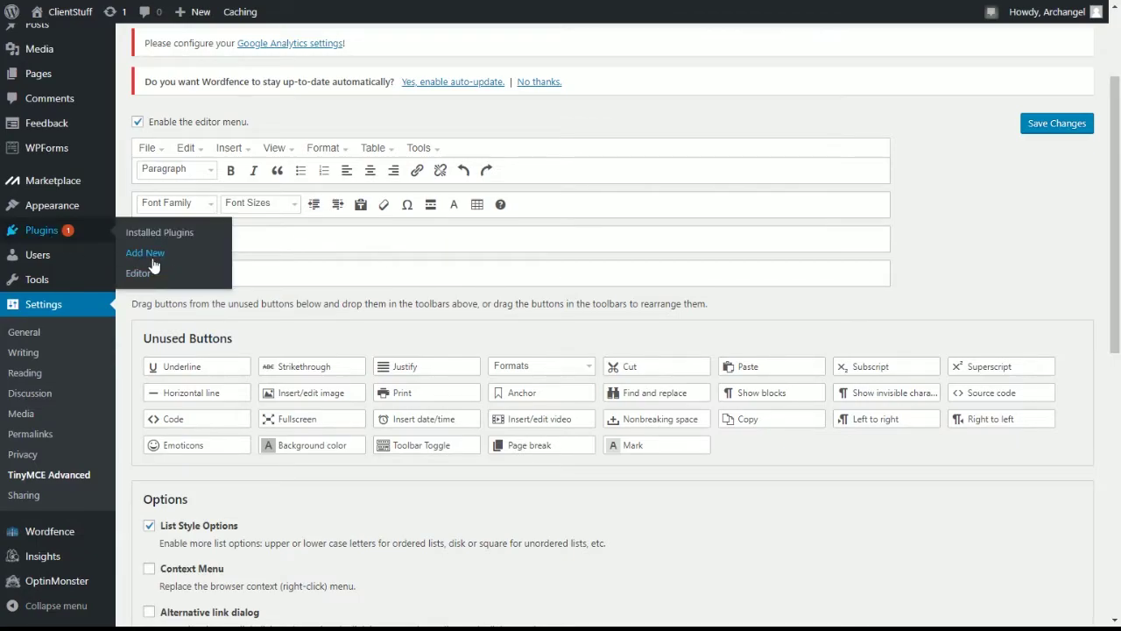
left_click(152, 264)
left_click(967, 278)
Step: Search for 'yoast seo', then install and activate the Yoast SEO plugin
type("yoast s")
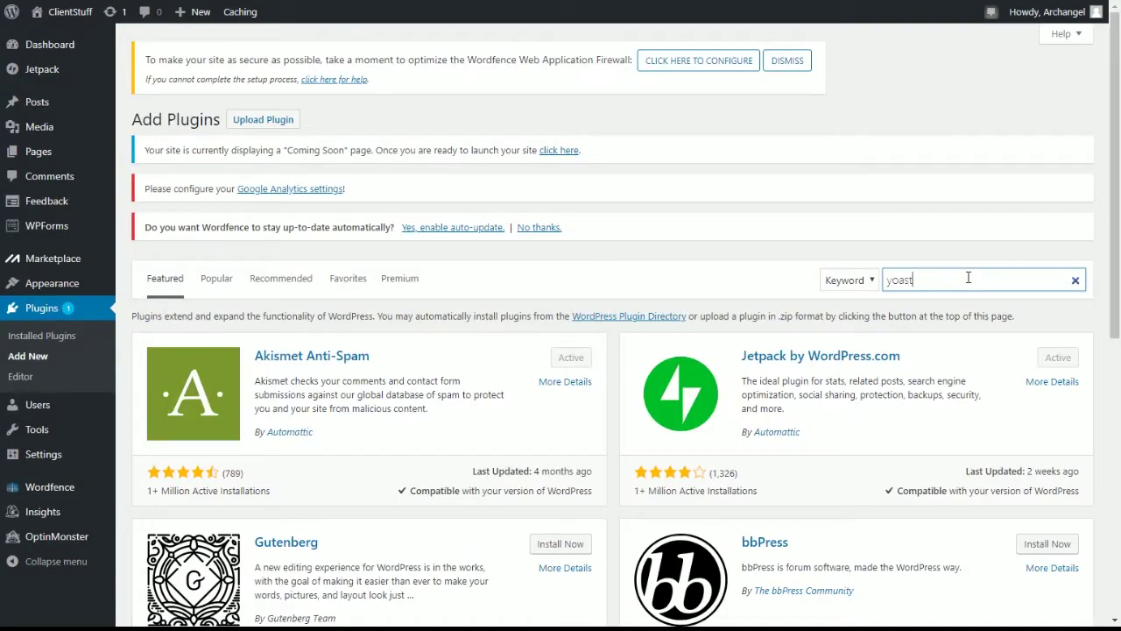
type("eo")
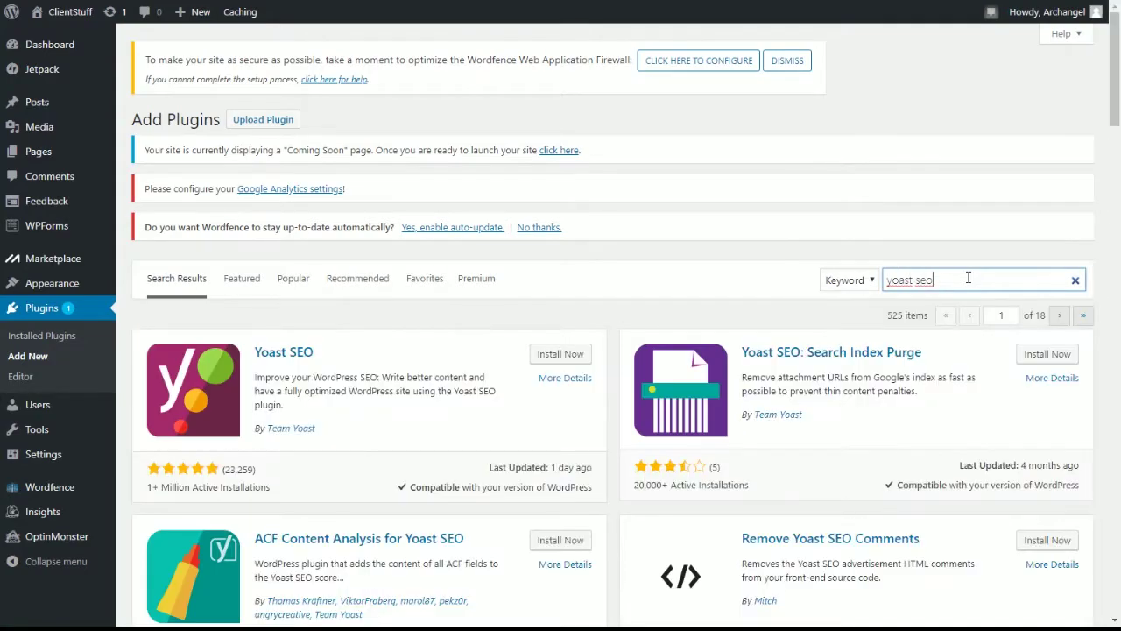
left_click(567, 356)
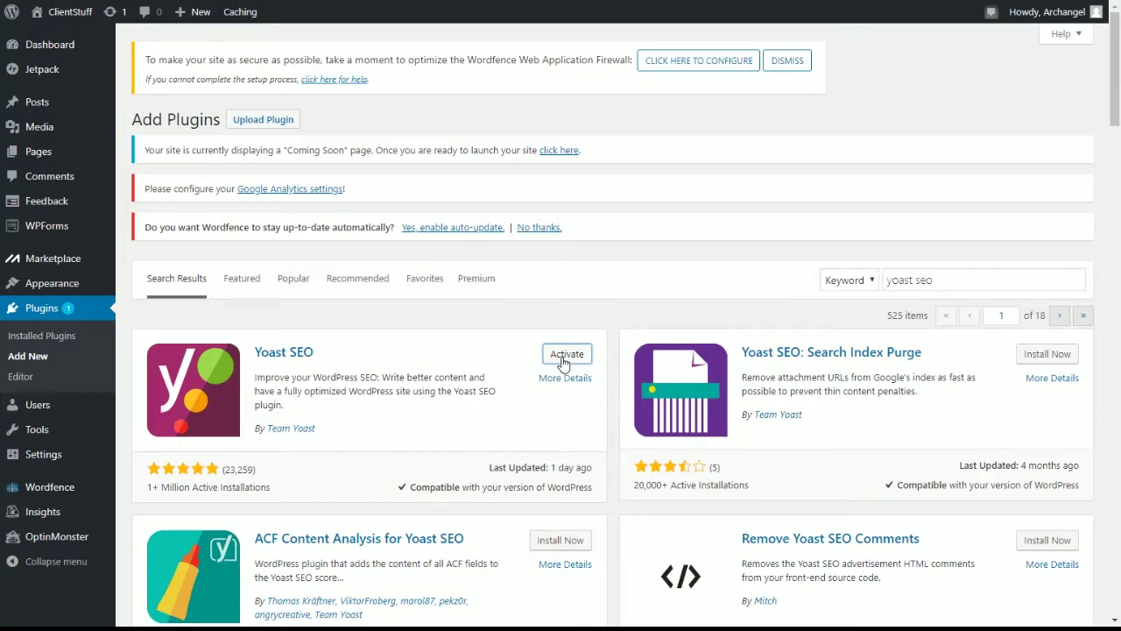
left_click(565, 361)
Step: Open the Yoast SEO General dashboard from the admin bar and review it
mouse_move(226, 17)
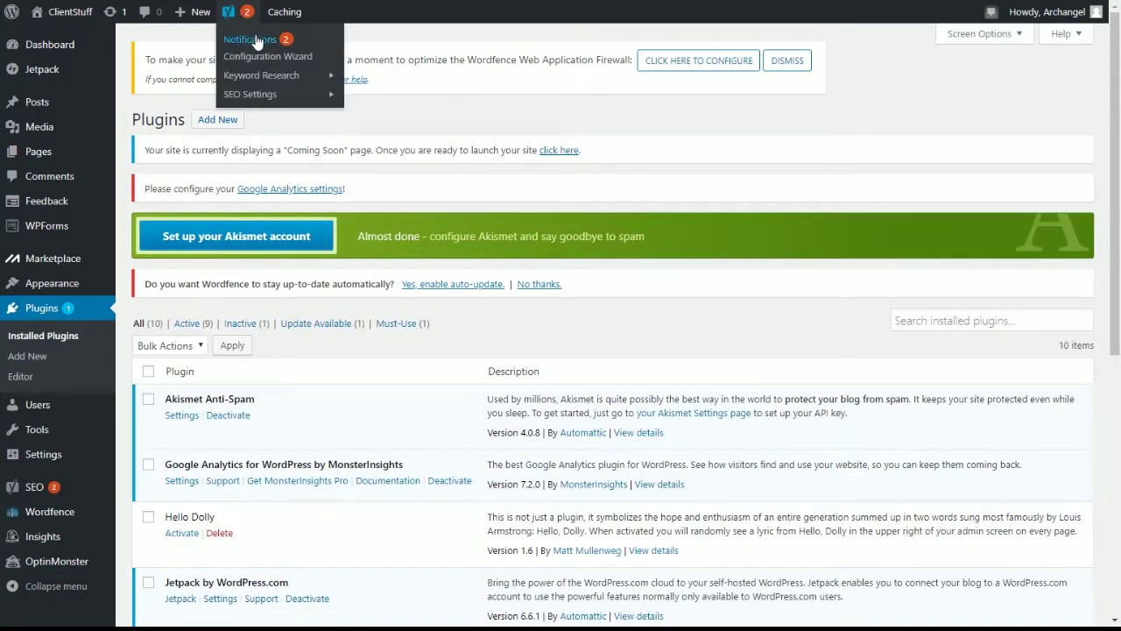
left_click(254, 40)
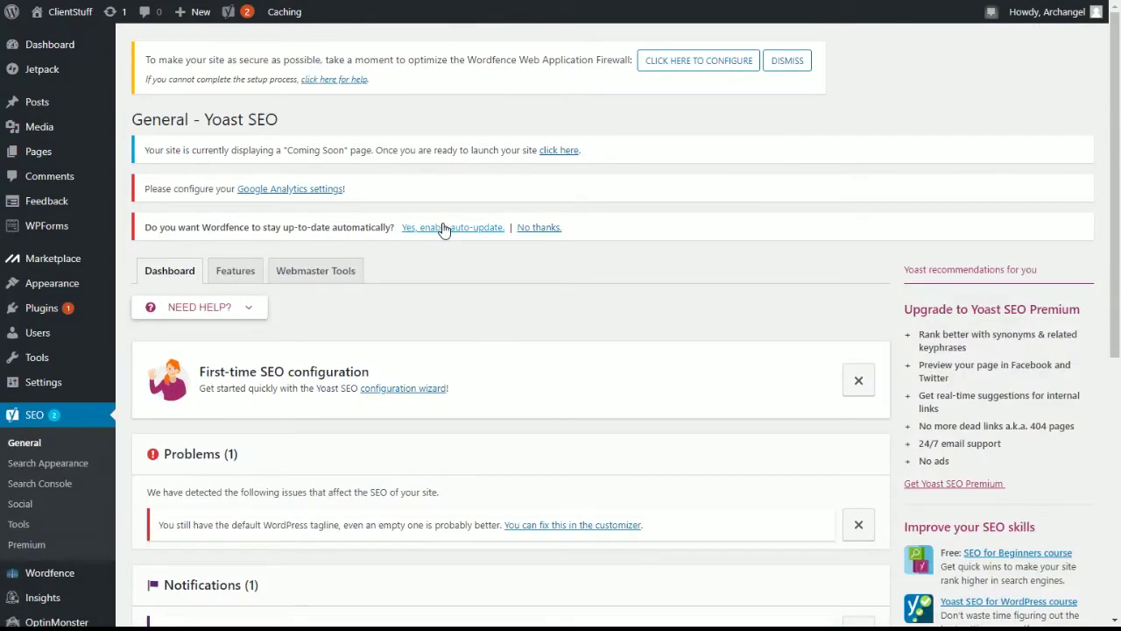
scroll(444, 229, "down", 3)
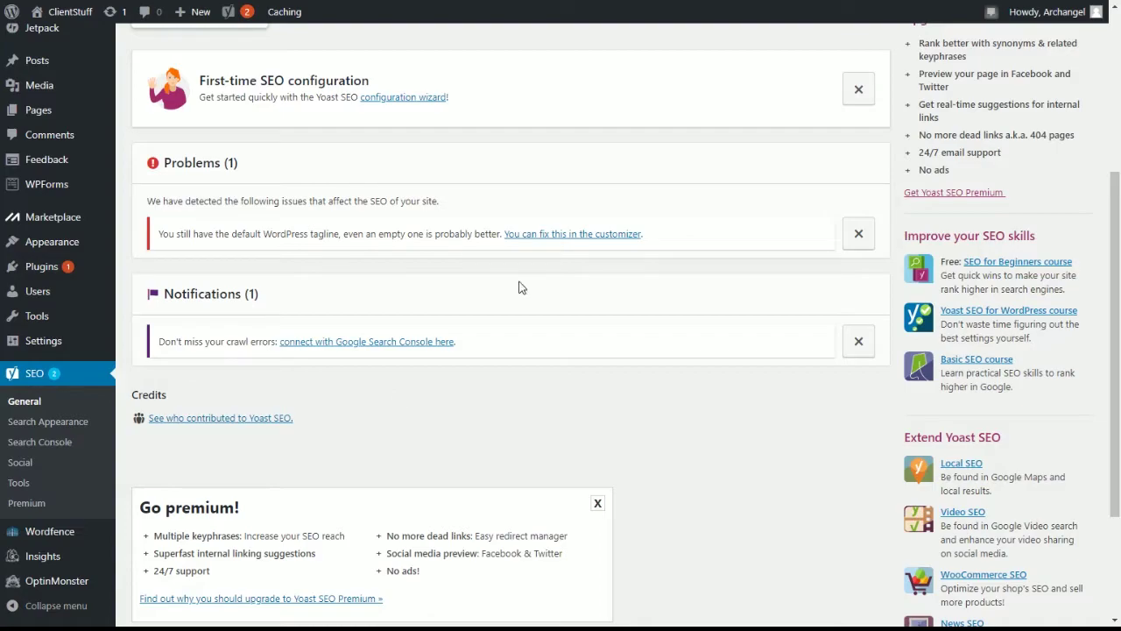
scroll(519, 288, "up", 3)
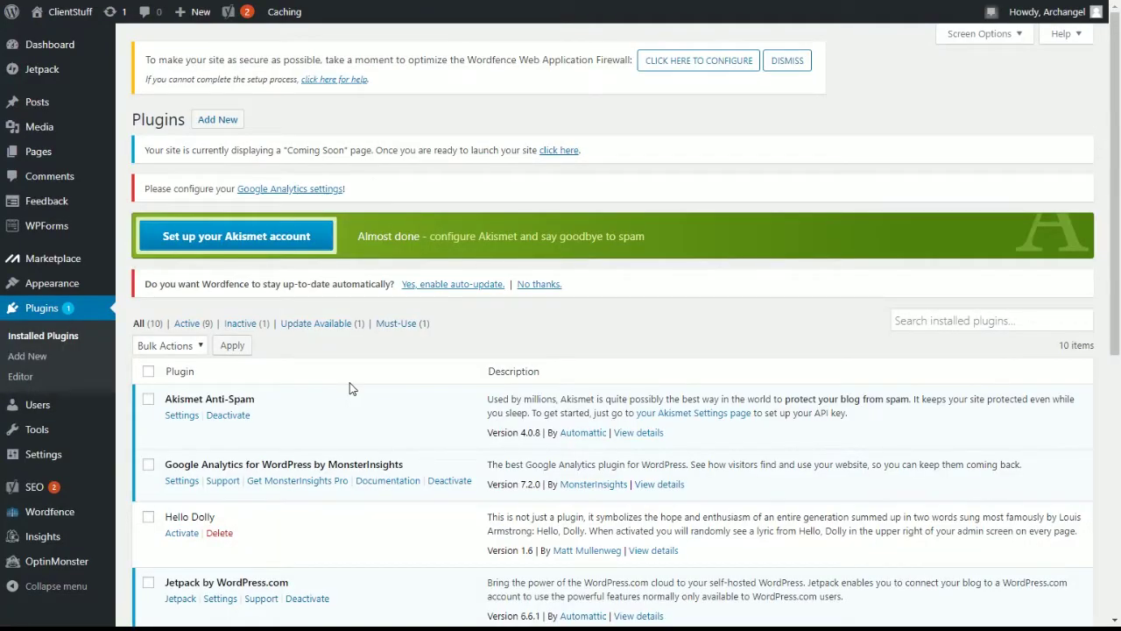
Step: Start a new post and paste the prepared four-paragraph Yoast SEO article into its body
mouse_move(105, 103)
left_click(158, 130)
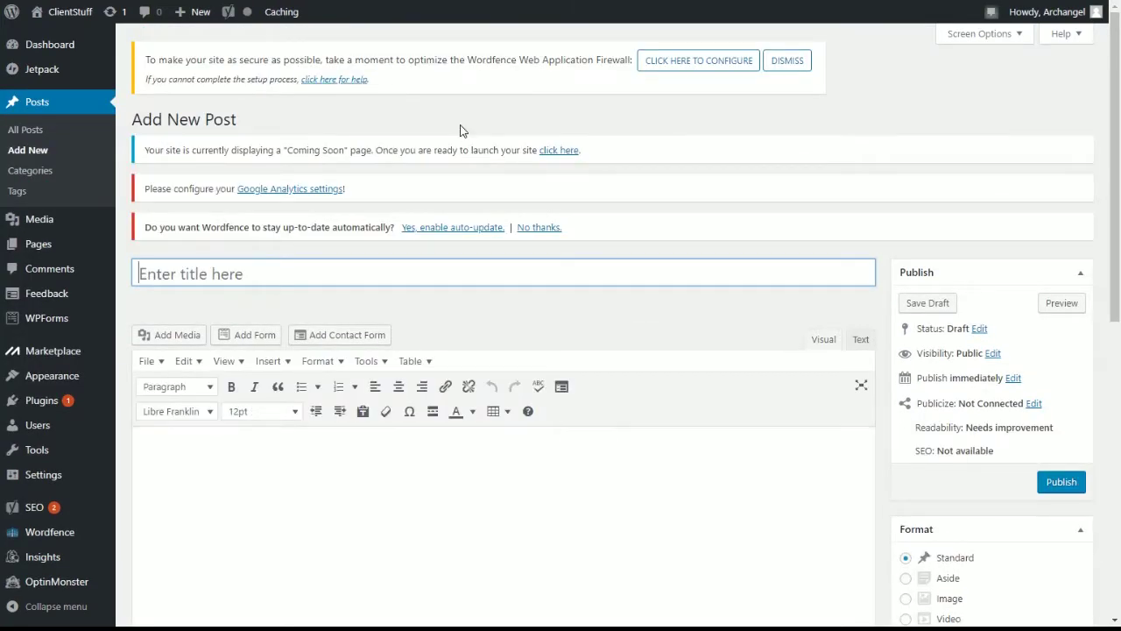
scroll(461, 130, "down", 3)
left_click(442, 220)
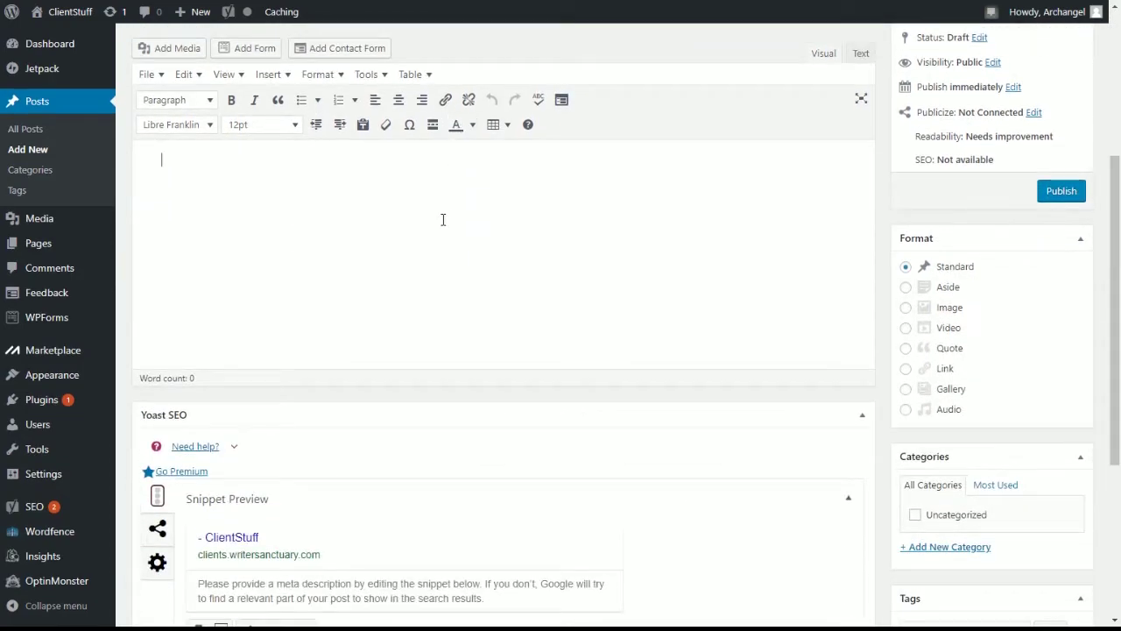
type("This is an article that I am writing to show users how to set up Yoast SEO in WordPress to create content for clients on Textbroker. It's a simple way to make sure you're offering the best quality content.  In this sample, we're looking at how Yoast SEO analyzes content and provides a report. All green \"lights\" indicate the content is perfect for that particular segment. Yellow means you need to work on something and red means you're failing.  Paying attention to this report can vastly improve your content. And because Yoast always follows the most accurate and current search engine optimization practices, clients will always get a great job from you, the author.  But what about proofreading? While Yoast doesn't offer that service, you can always use the Jetpack proofreading button on the editor toolbar.")
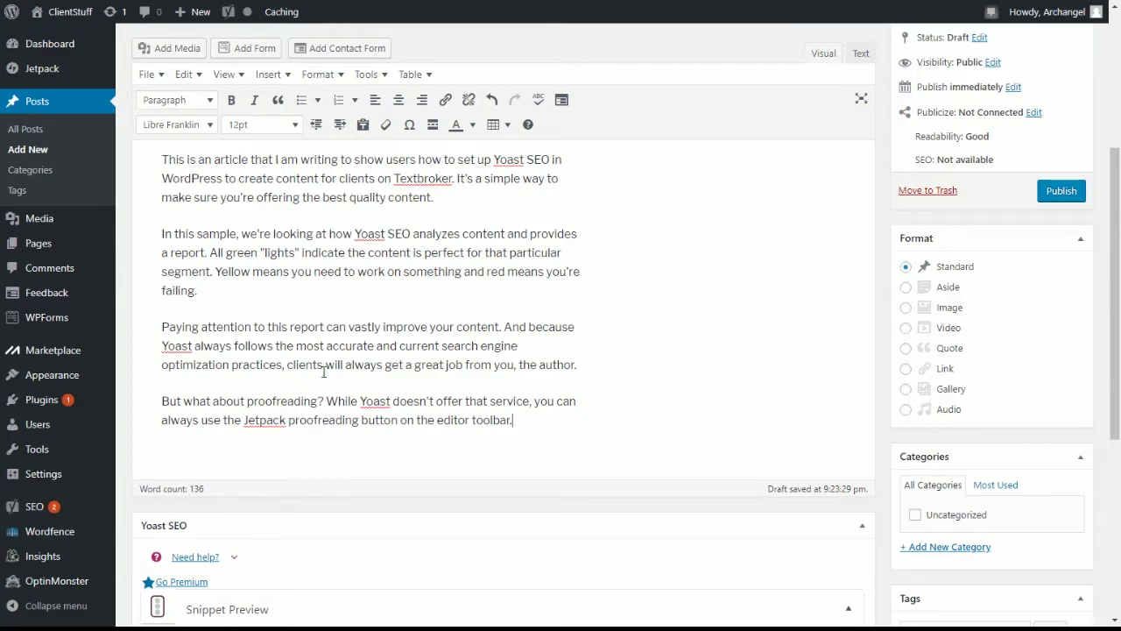
Step: Expand Yoast's Readability analysis to show seven good results, including Flesch Reading Ease 64.6
scroll(323, 372, "down", 5)
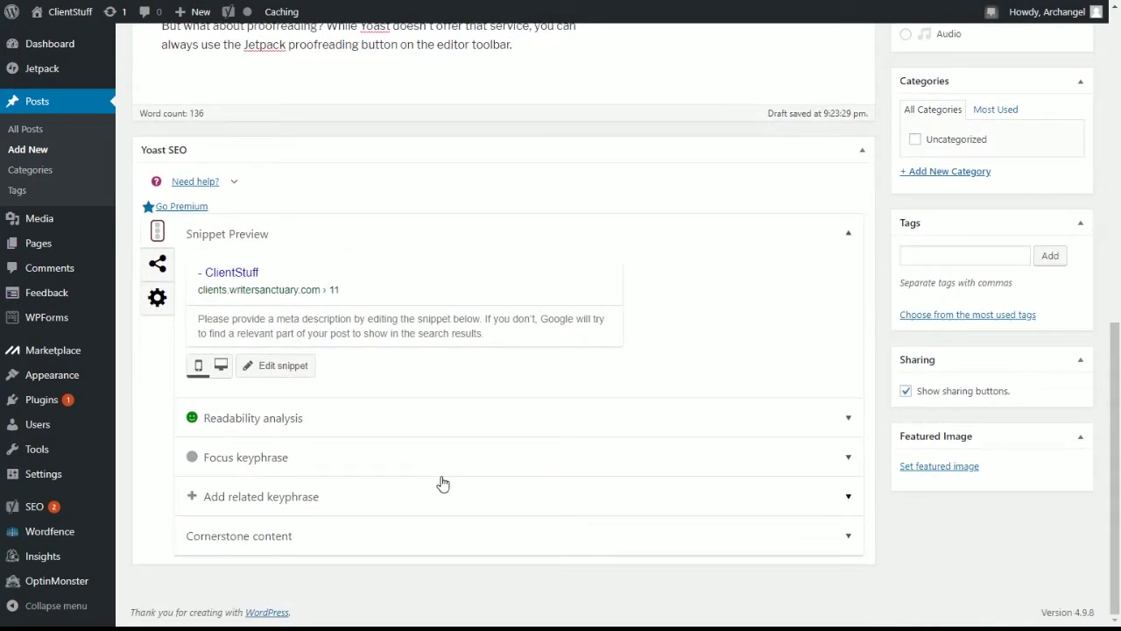
left_click(248, 419)
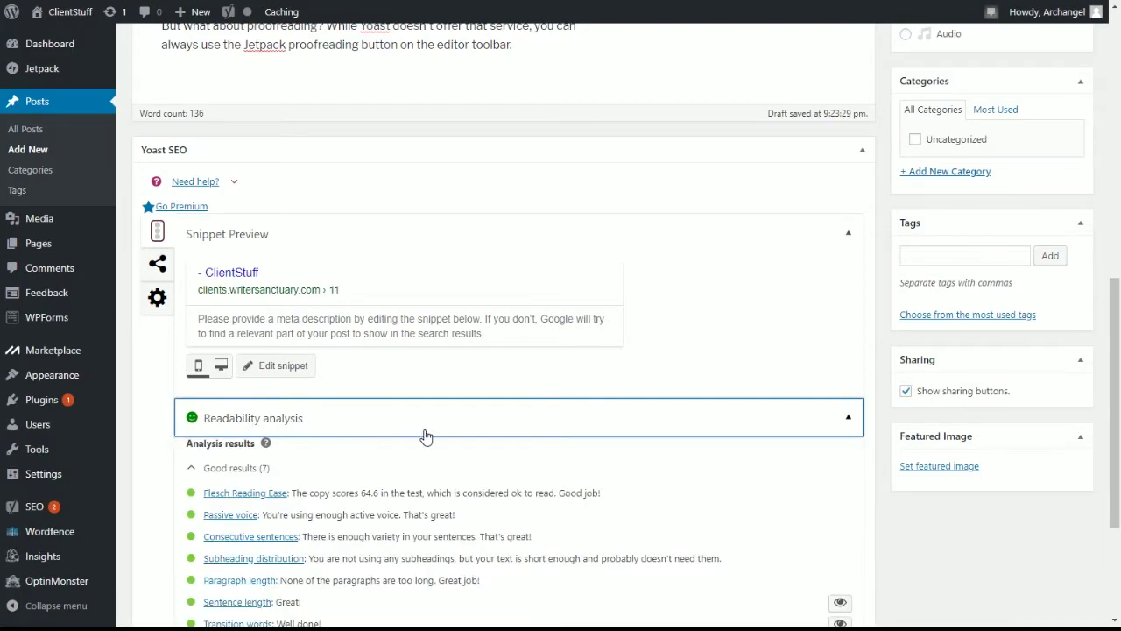
scroll(429, 435, "down", 2)
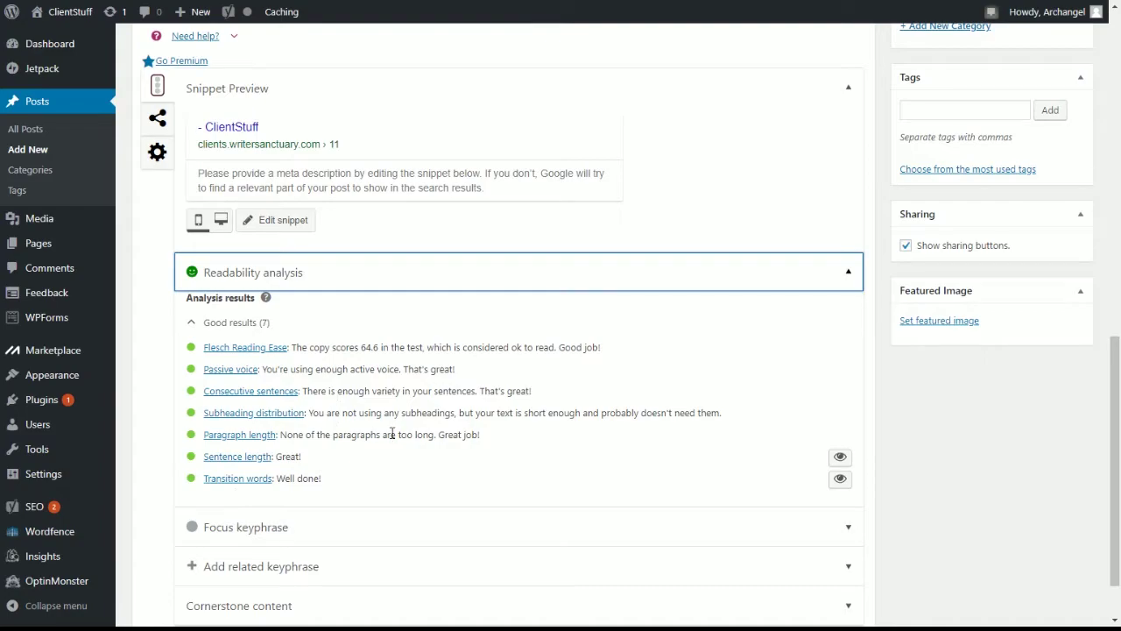
Step: Join the second paragraph onto the end of the first, after 'content.'
scroll(392, 434, "up", 6)
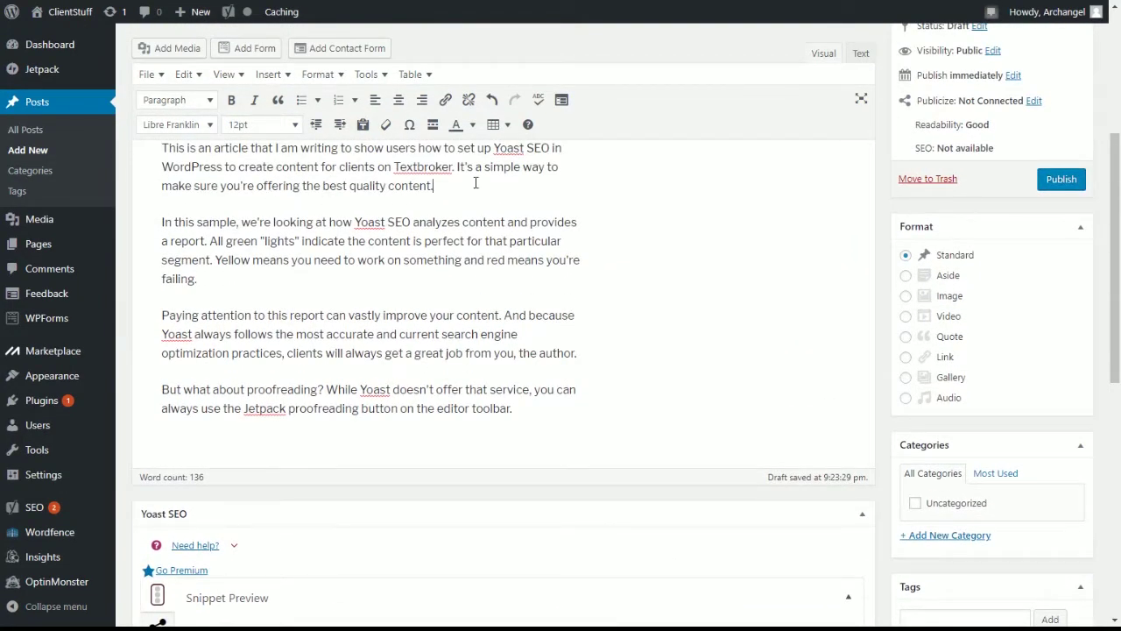
left_click(476, 185)
key("Delete")
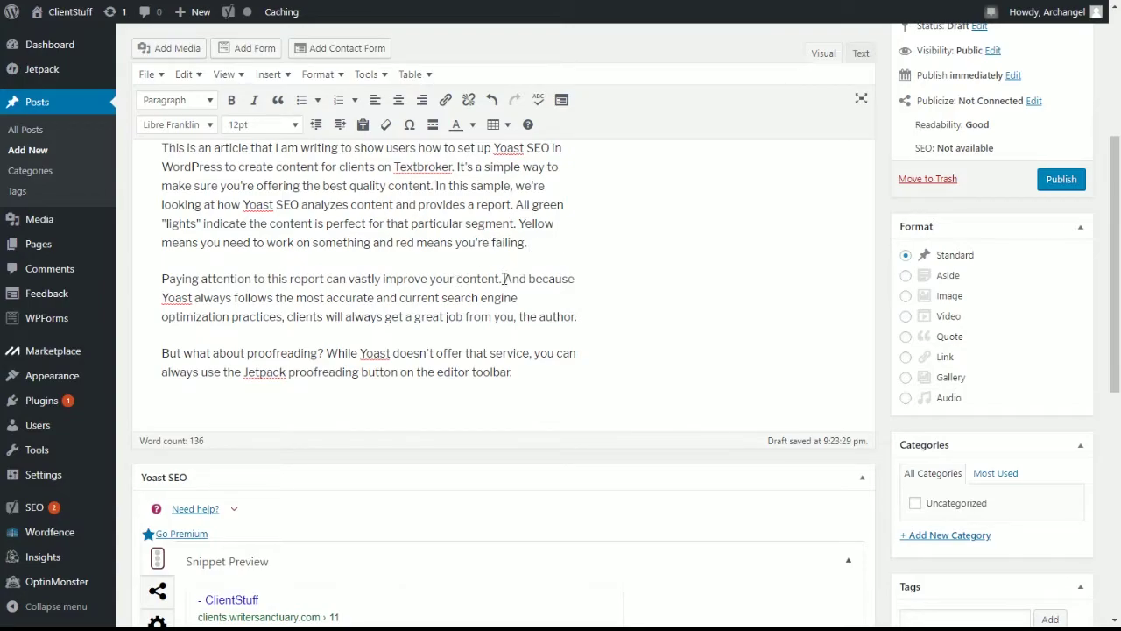
Step: Add three short paragraphs after 'toolbar.': 'Like this', 'Like that', 'Like the other.'
left_click(528, 368)
key("Return")
type("Like this")
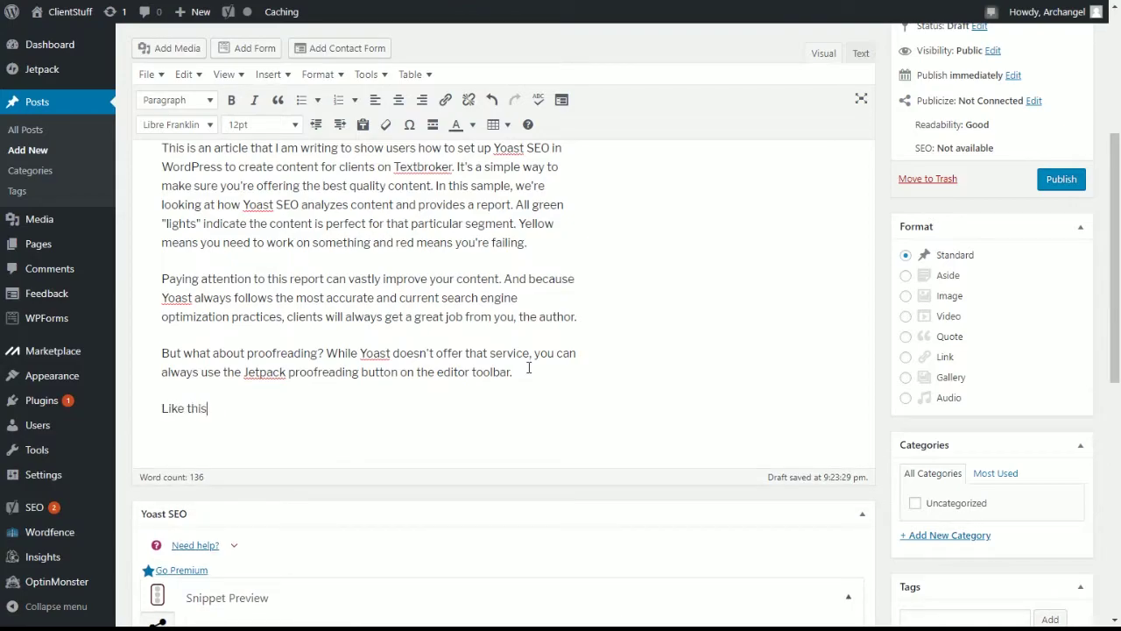
key("Return")
type("L")
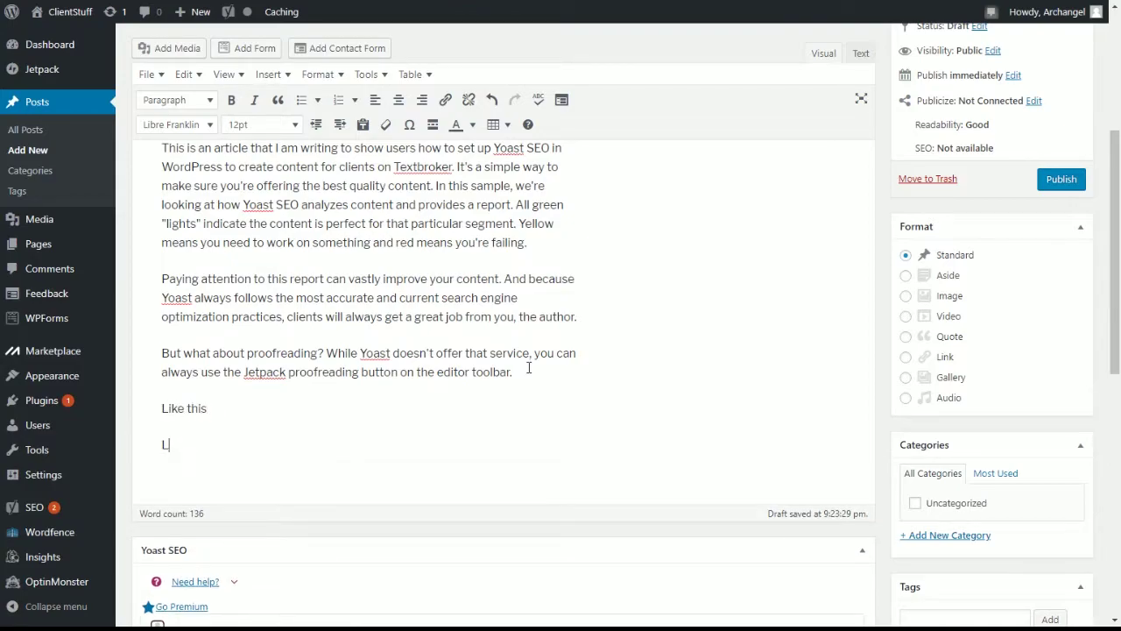
type("ike that")
key("Return")
type("Like t")
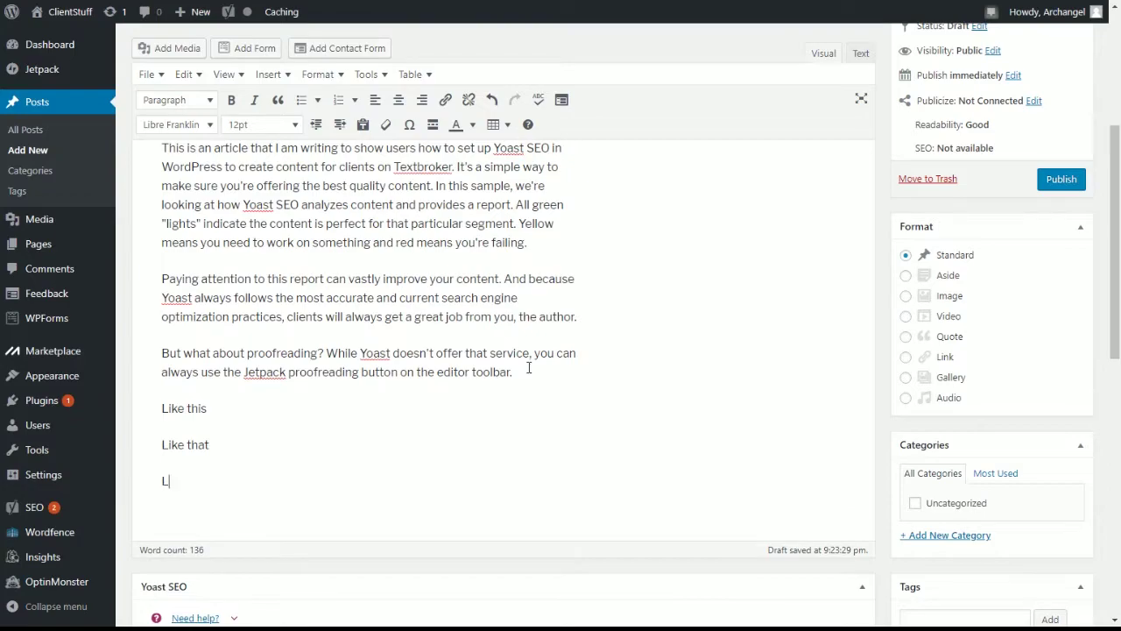
type("he other.")
scroll(533, 229, "down", 5)
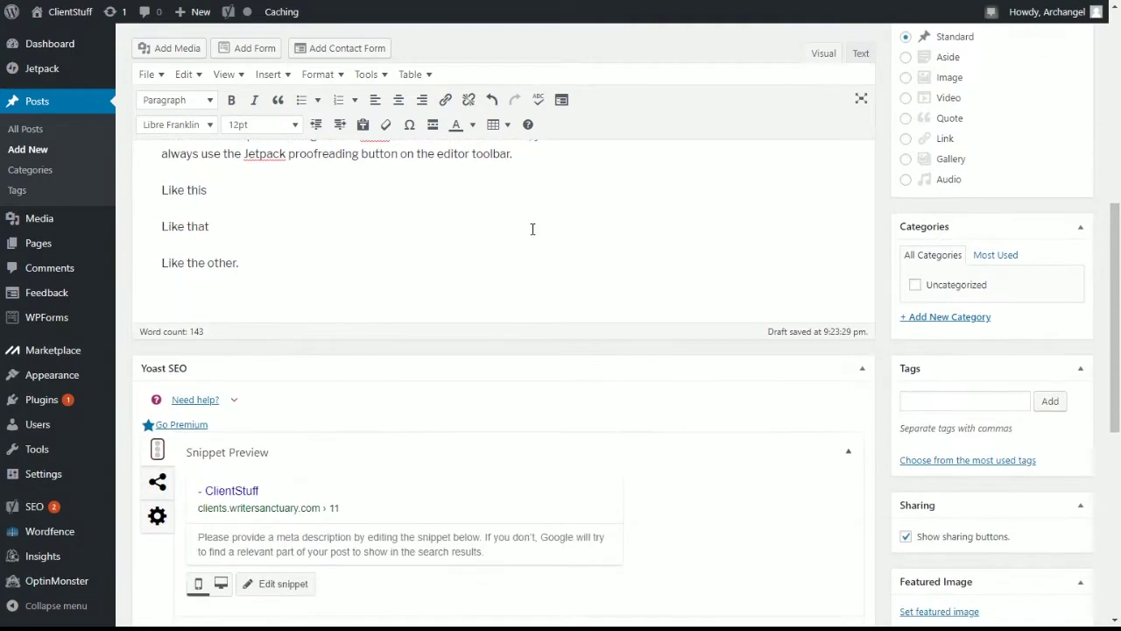
Step: Highlight the Like this / Like that / Like the other lines flagged by Yoast's Consecutive sentences check
scroll(530, 244, "down", 3)
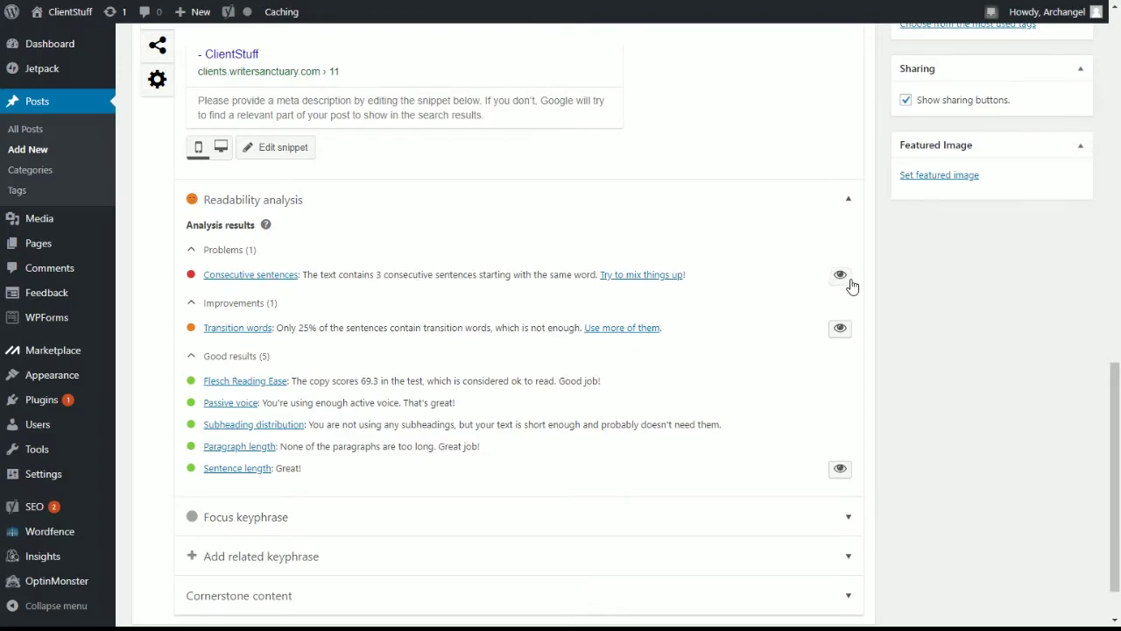
left_click(839, 277)
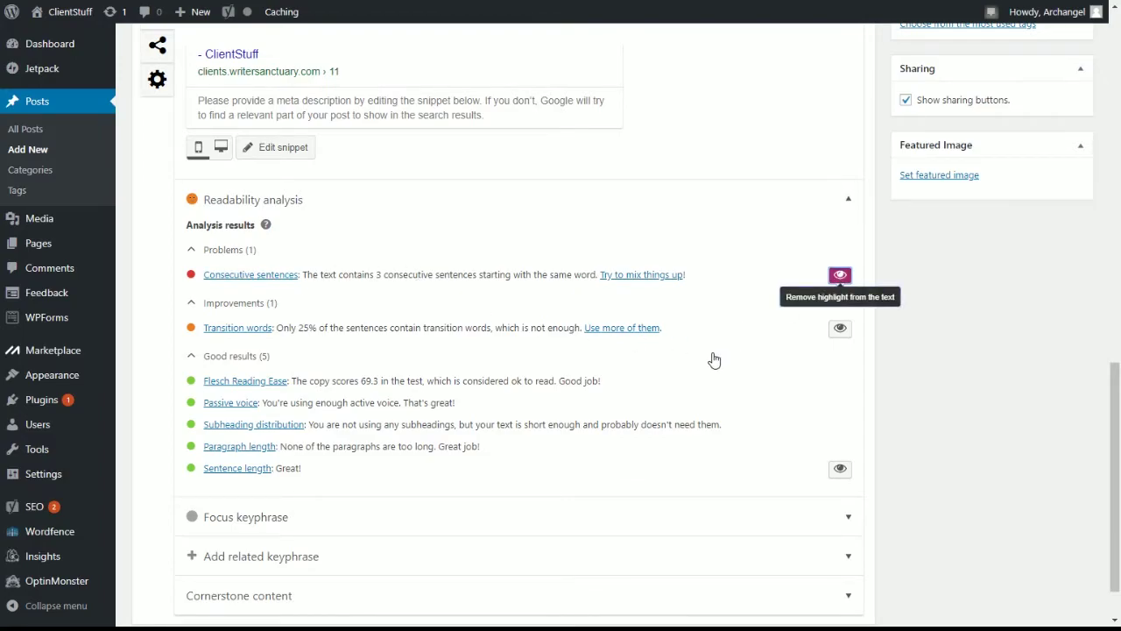
scroll(713, 358, "up", 4)
scroll(713, 357, "up", 3)
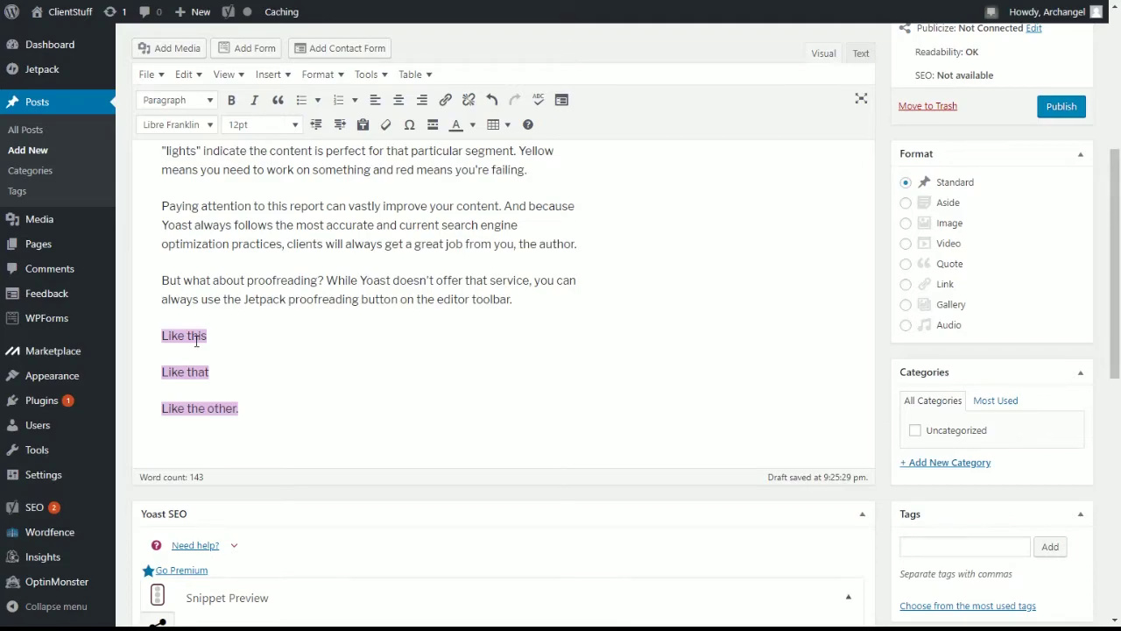
Step: Append '. And the other.' to the 'Like this' line, then recheck readability (Flesch 70.3)
left_click(225, 335)
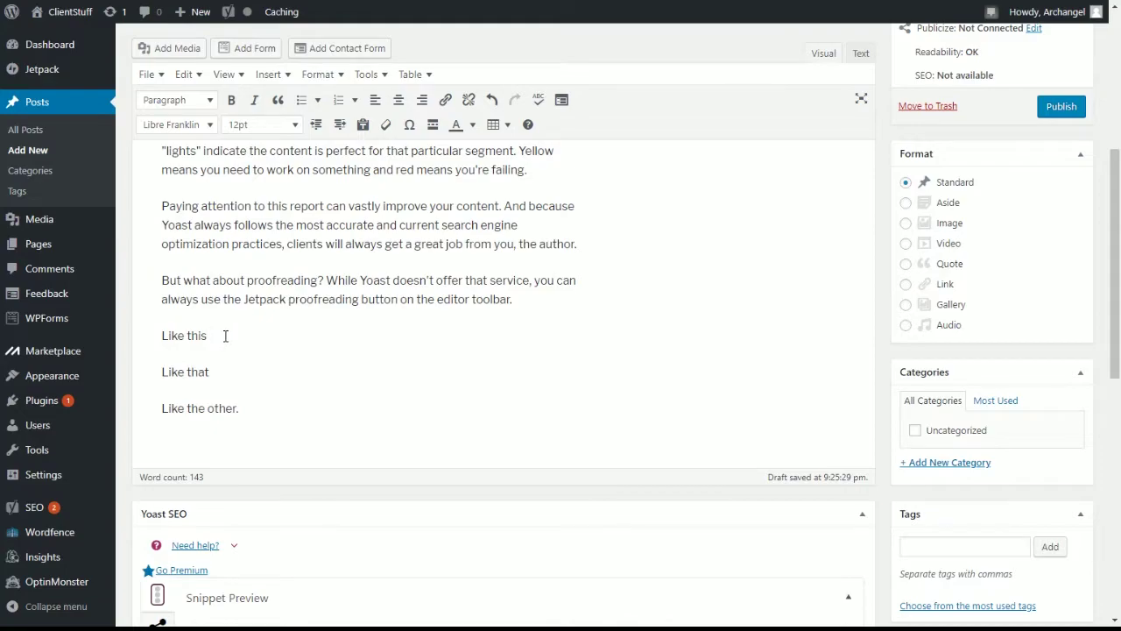
type(". And the other.")
scroll(226, 336, "down", 7)
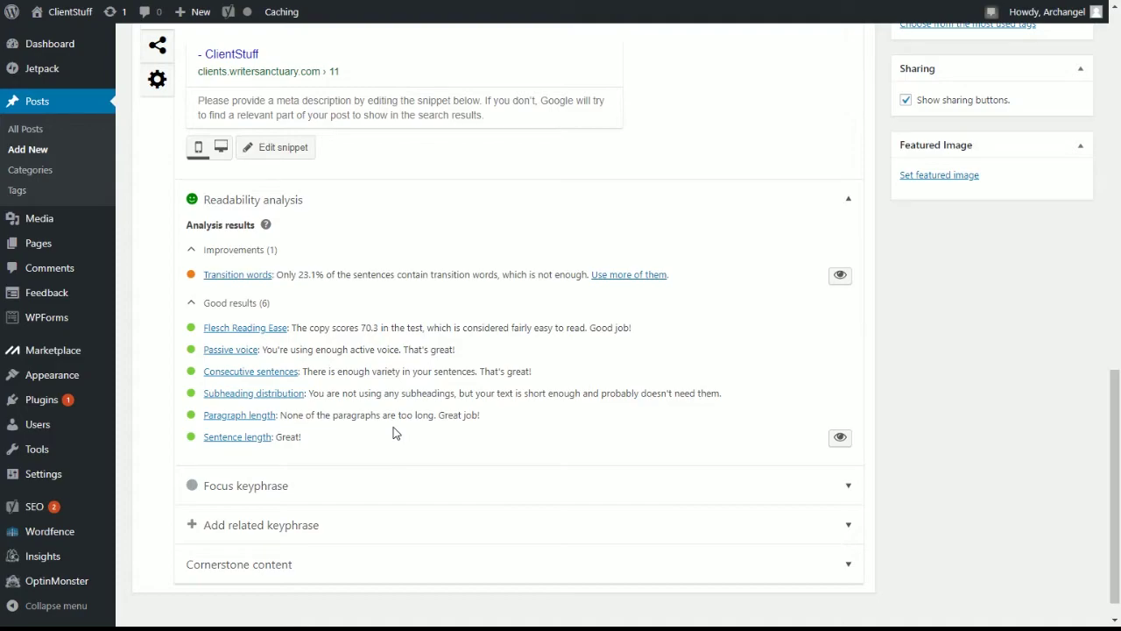
scroll(393, 427, "up", 6)
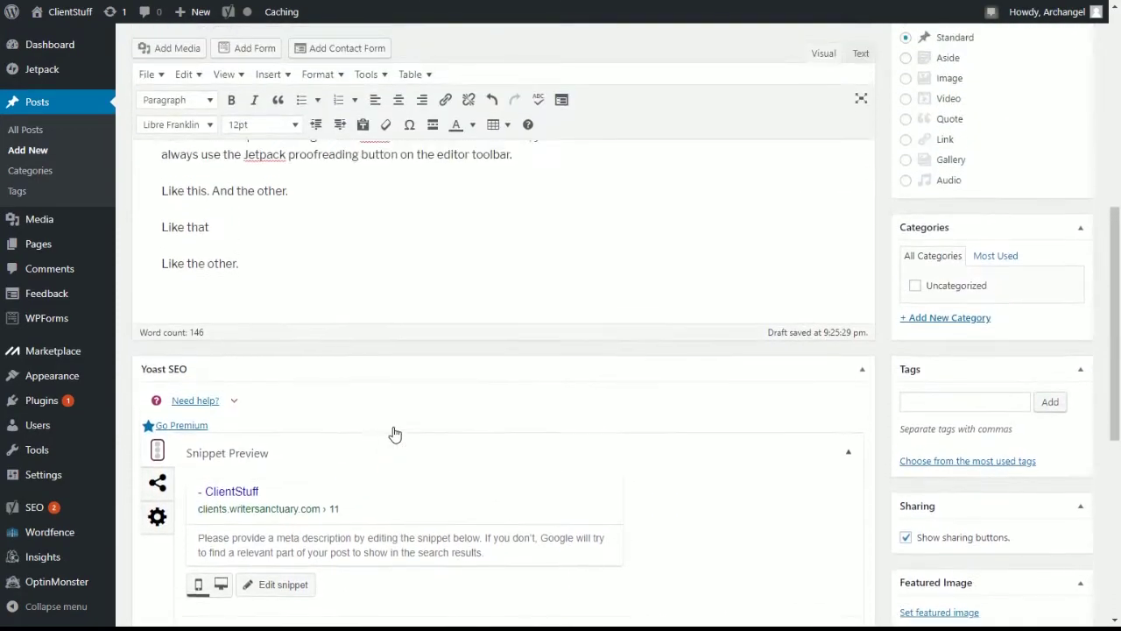
scroll(394, 432, "up", 2)
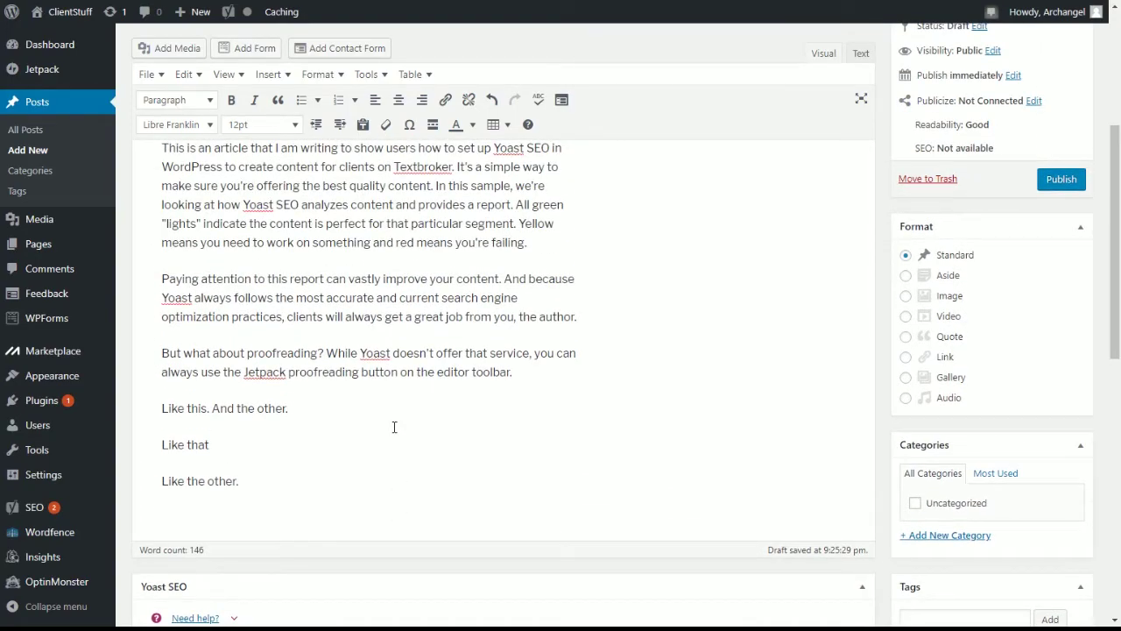
left_click(286, 406)
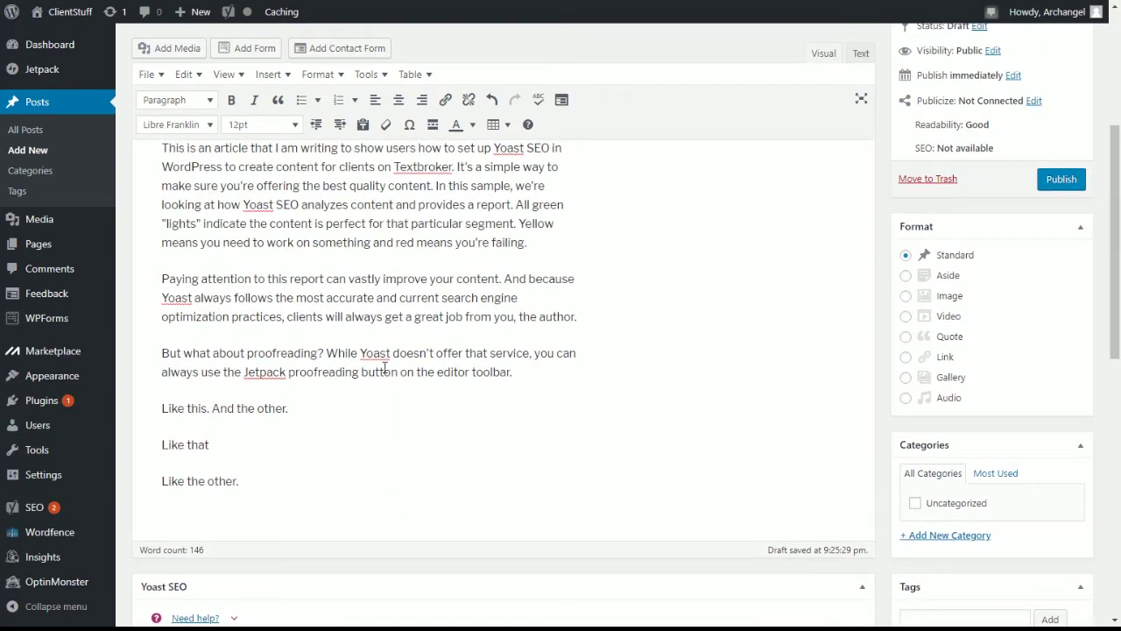